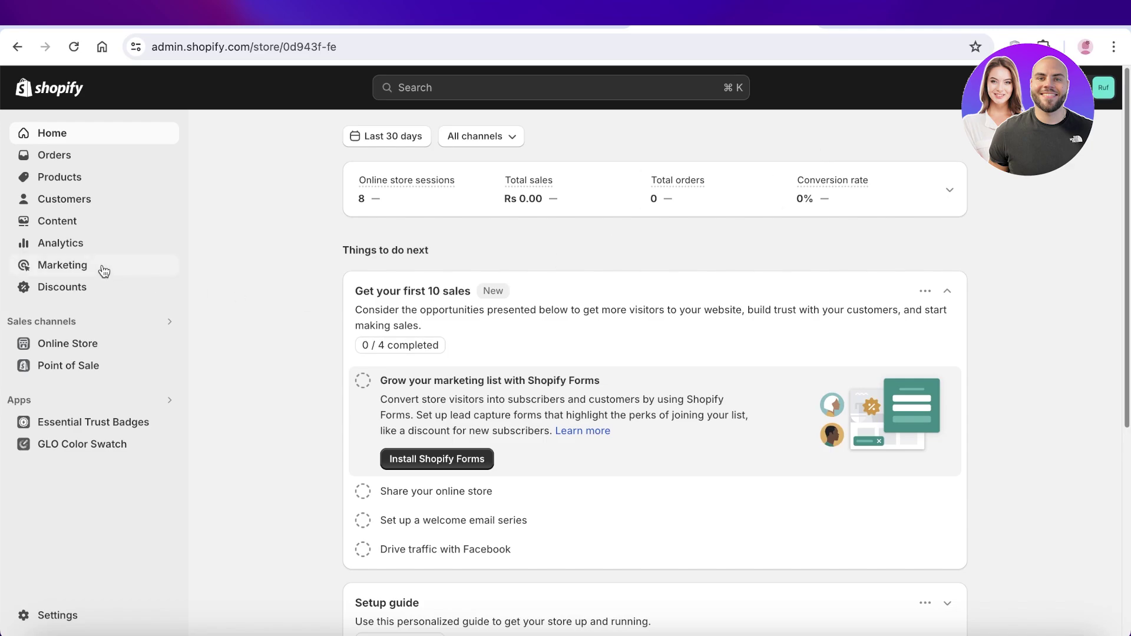
Preview the live store and browse the Shirt product page with its black Add to cart button.
{"action": "left_click", "coordinate": [167, 345]}
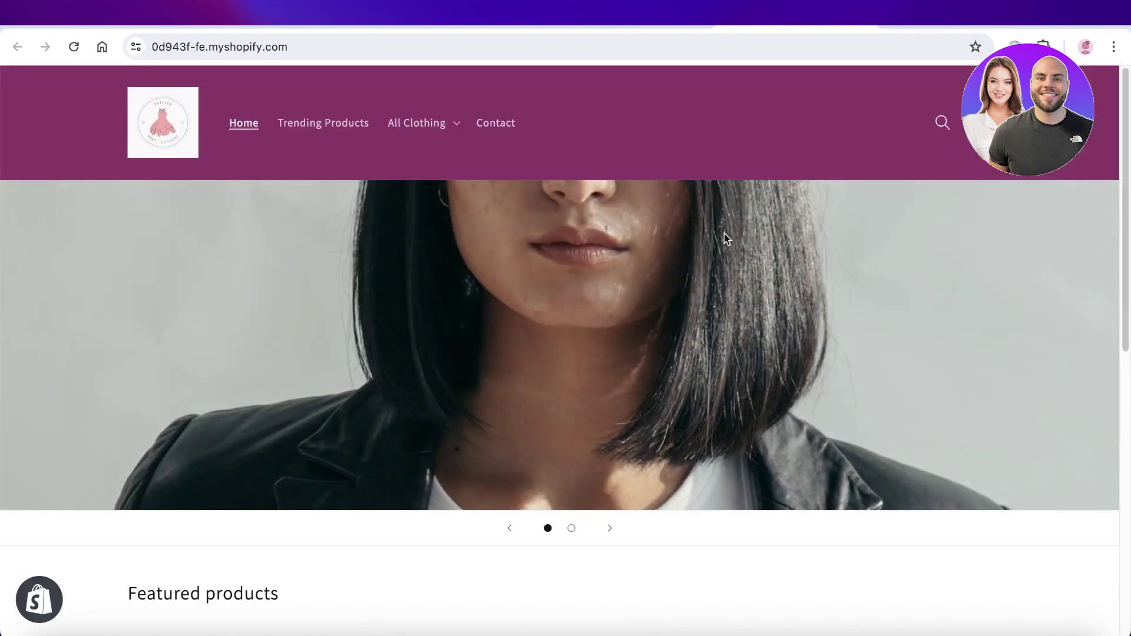
{"action": "scroll", "coordinate": [708, 251], "scroll_direction": "down", "scroll_amount": 7}
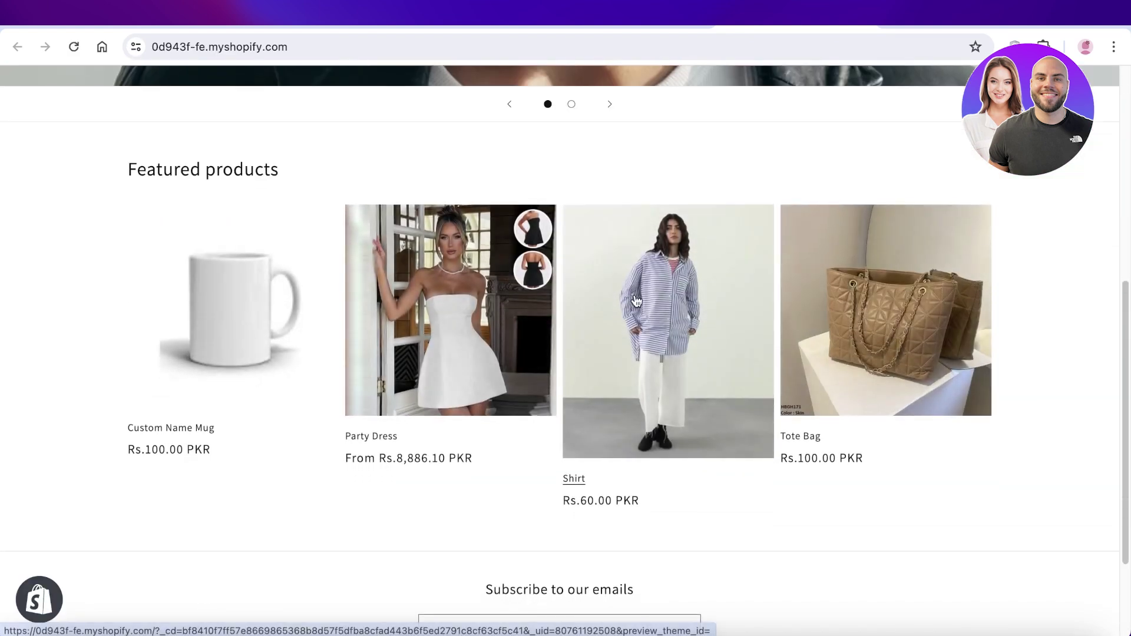
{"action": "left_click", "coordinate": [683, 278]}
{"action": "scroll", "coordinate": [683, 280], "scroll_direction": "down", "scroll_amount": 5}
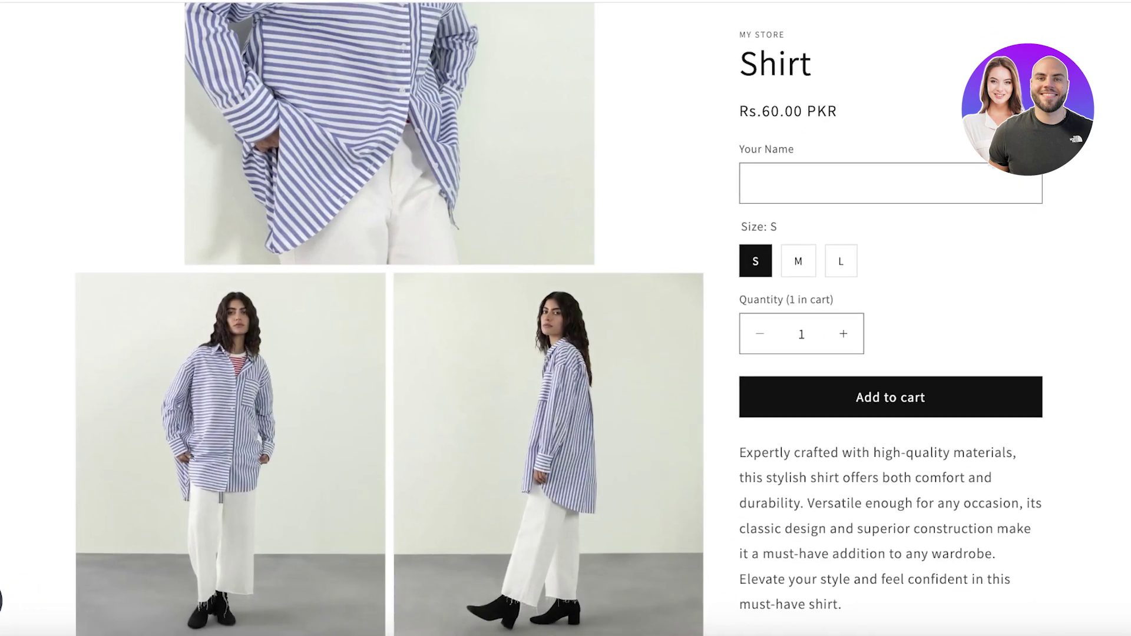
{"action": "scroll", "coordinate": [994, 170], "scroll_direction": "down", "scroll_amount": 1}
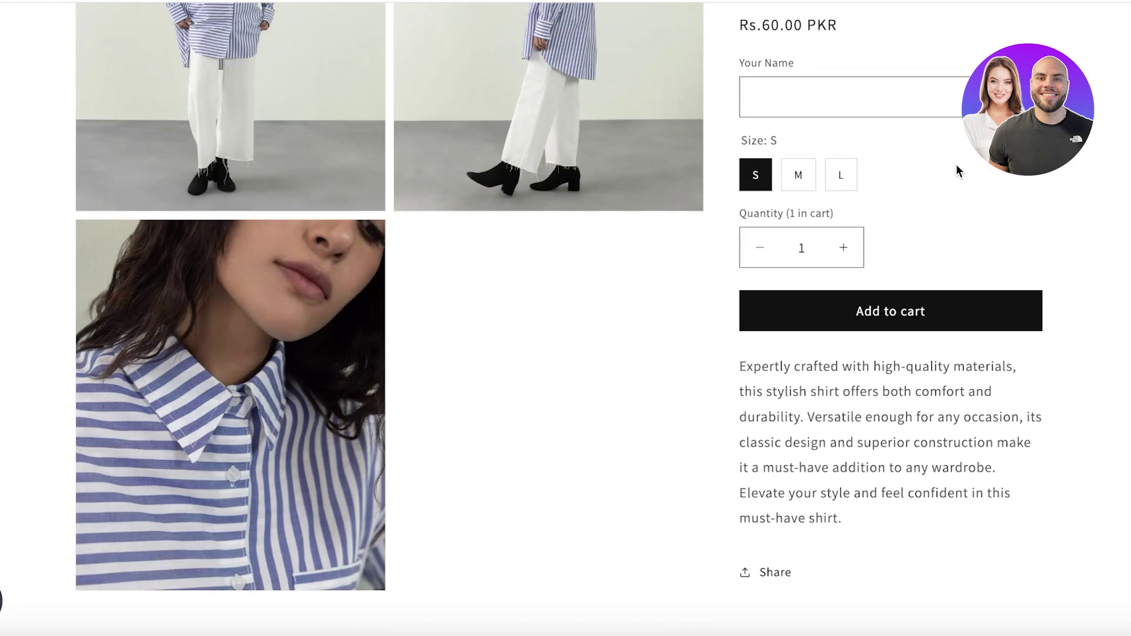
{"action": "scroll", "coordinate": [955, 165], "scroll_direction": "down", "scroll_amount": 2}
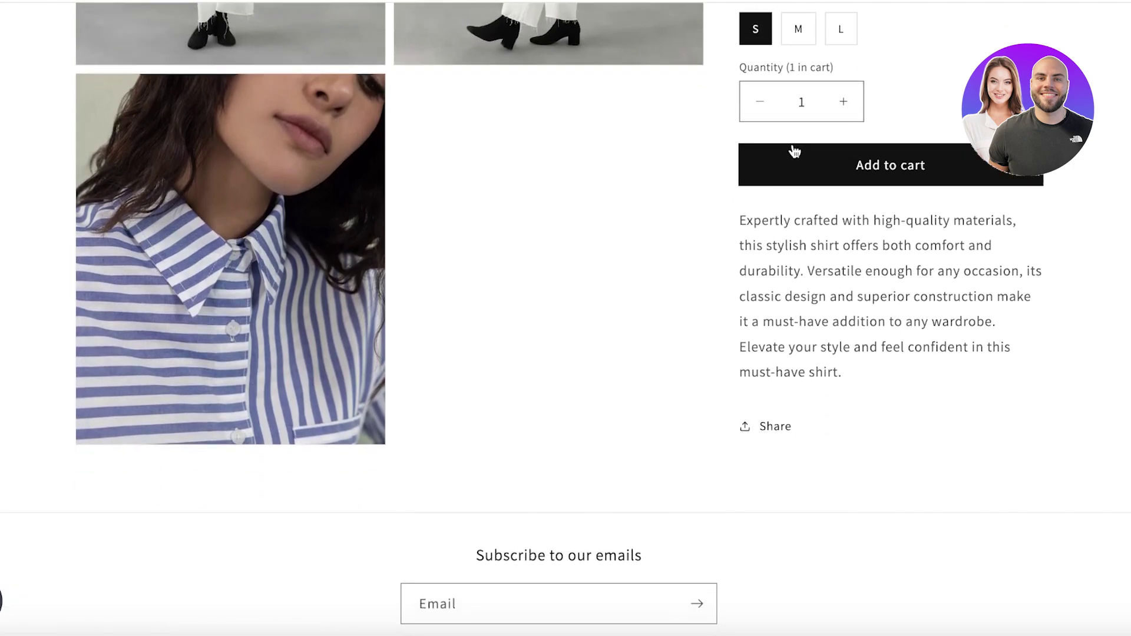
{"action": "scroll", "coordinate": [789, 141], "scroll_direction": "down", "scroll_amount": 2}
{"action": "scroll", "coordinate": [790, 144], "scroll_direction": "up", "scroll_amount": 5}
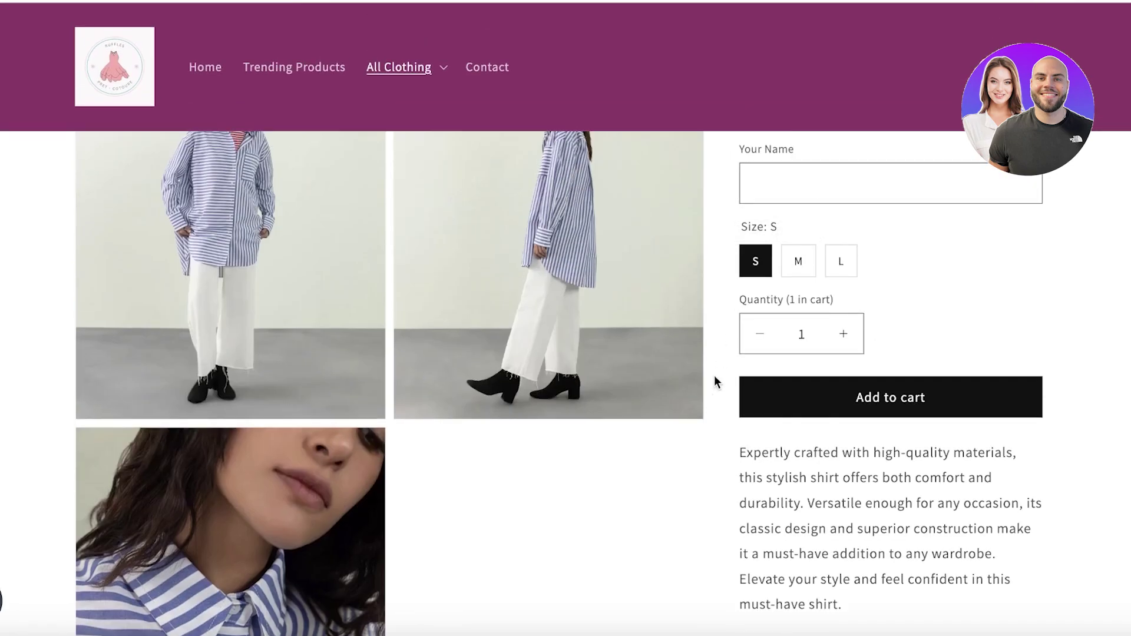
{"action": "scroll", "coordinate": [836, 363], "scroll_direction": "up", "scroll_amount": 7}
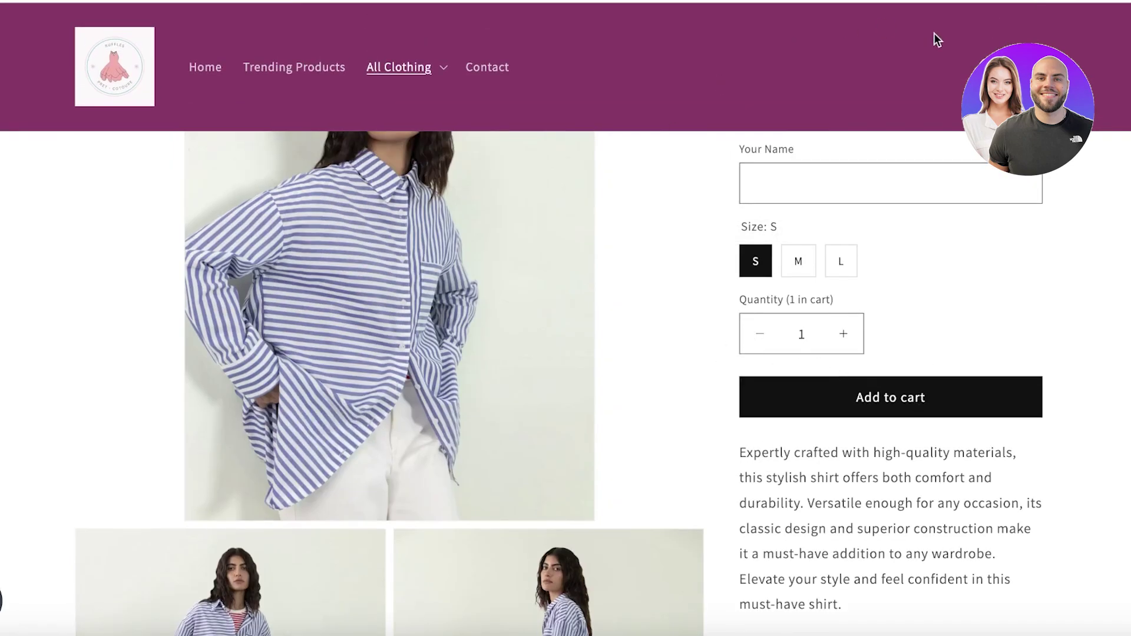
{"action": "scroll", "coordinate": [927, 220], "scroll_direction": "up", "scroll_amount": 3}
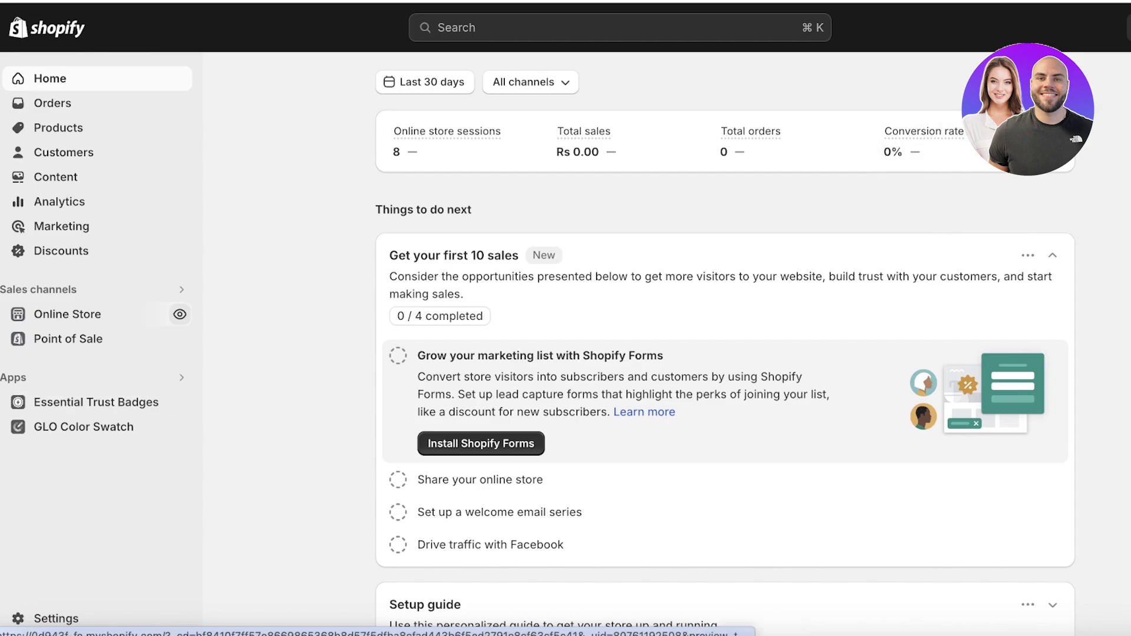
Customize the Copy of Dawn theme and switch the editor to Products > Default product.
{"action": "left_click", "coordinate": [20, 318]}
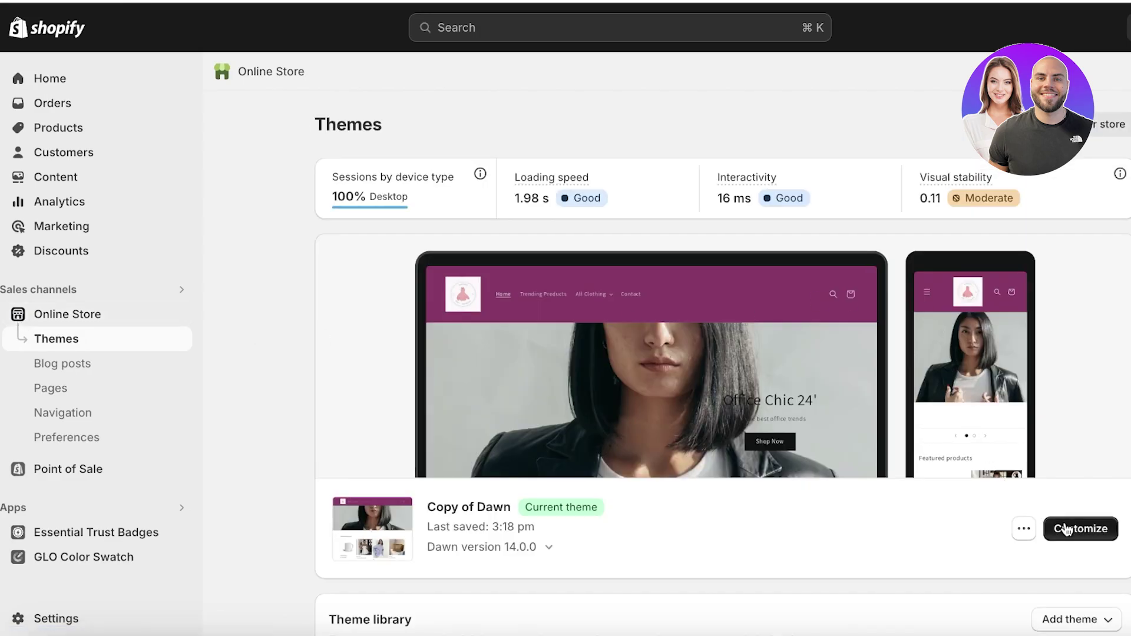
{"action": "left_click", "coordinate": [1066, 529]}
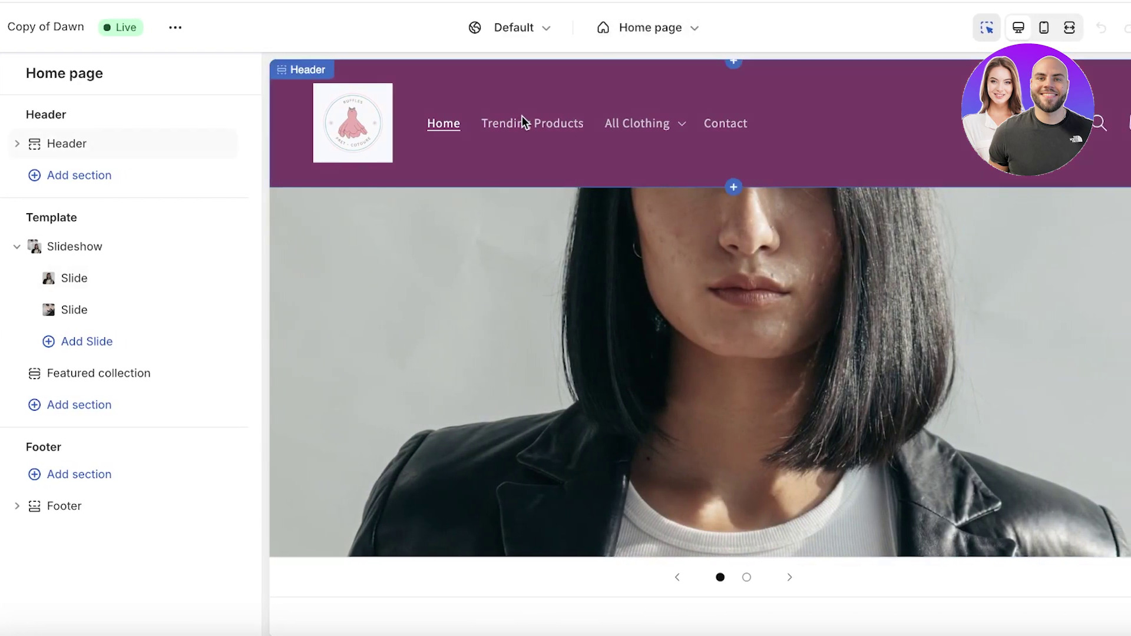
{"action": "left_click", "coordinate": [641, 33]}
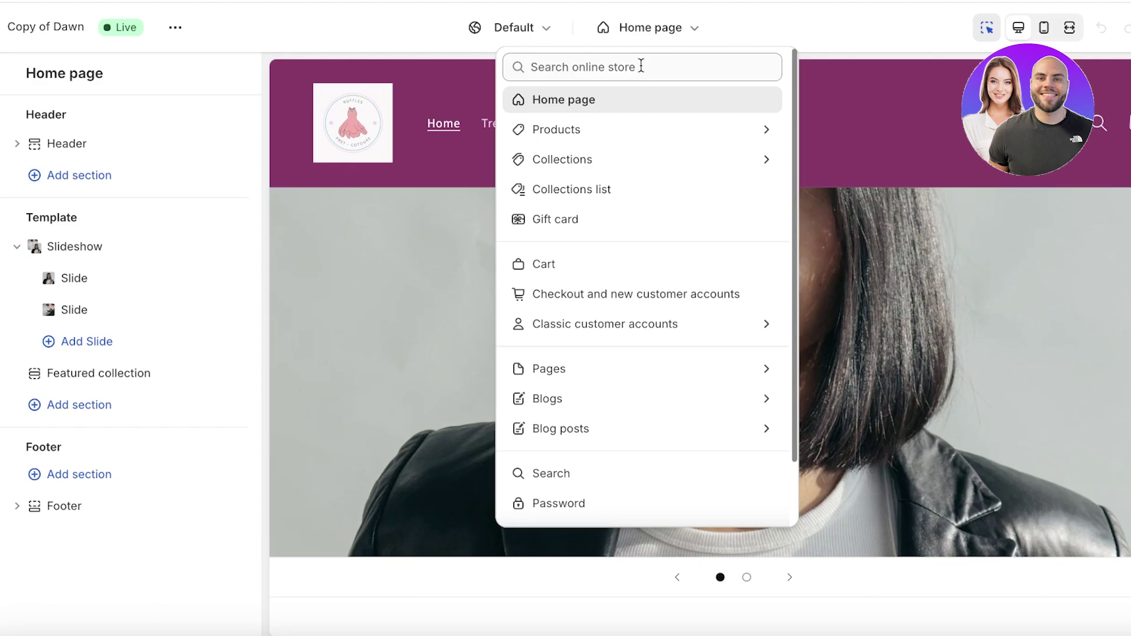
{"action": "left_click", "coordinate": [588, 130]}
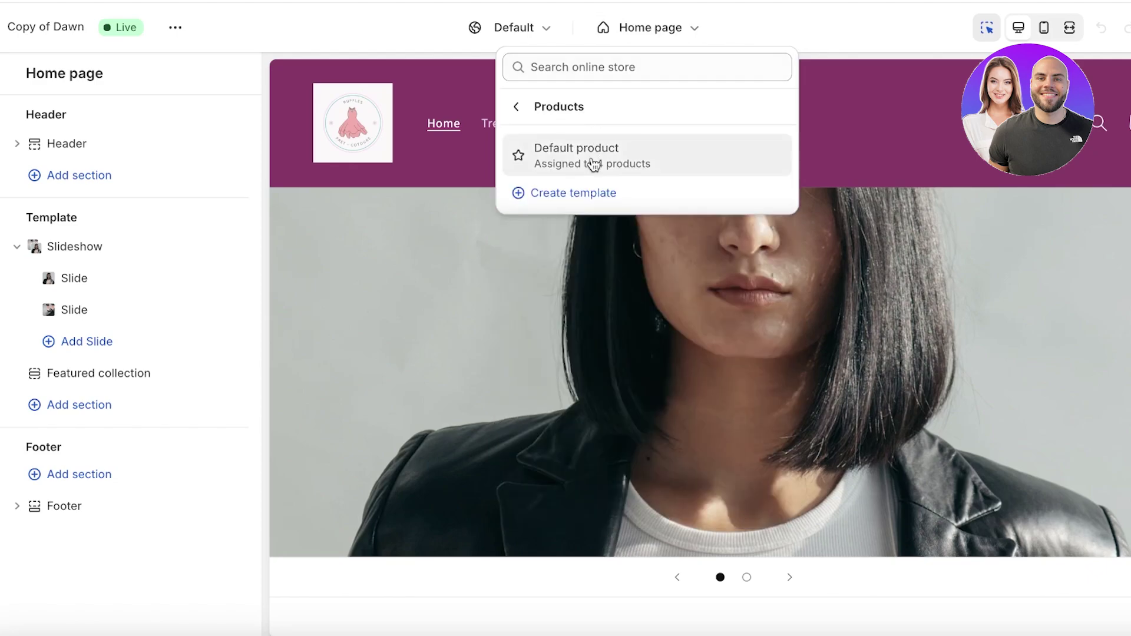
{"action": "left_click", "coordinate": [593, 156]}
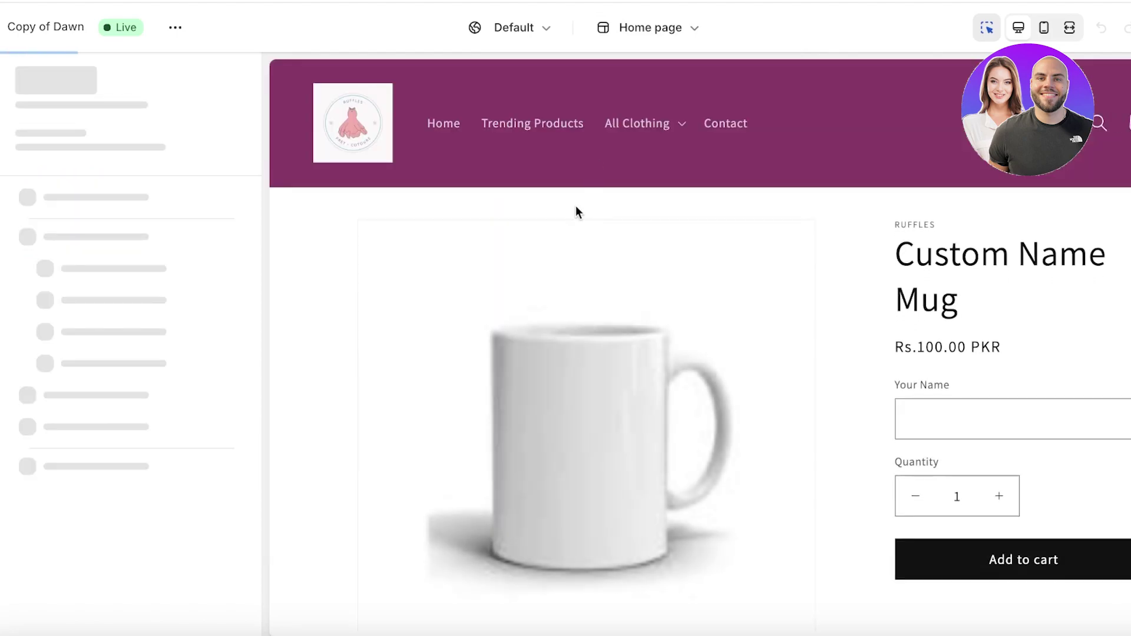
{"action": "scroll", "coordinate": [825, 236], "scroll_direction": "down", "scroll_amount": 1}
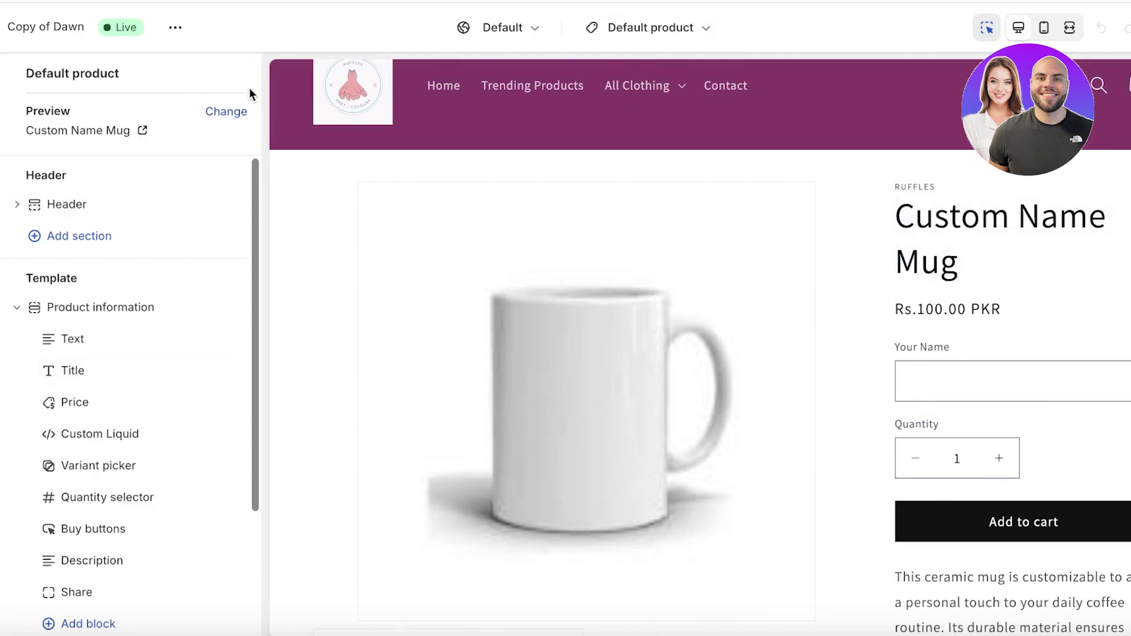
Preview the template with the Party Dress and delete the Custom Liquid block.
{"action": "left_click", "coordinate": [233, 112]}
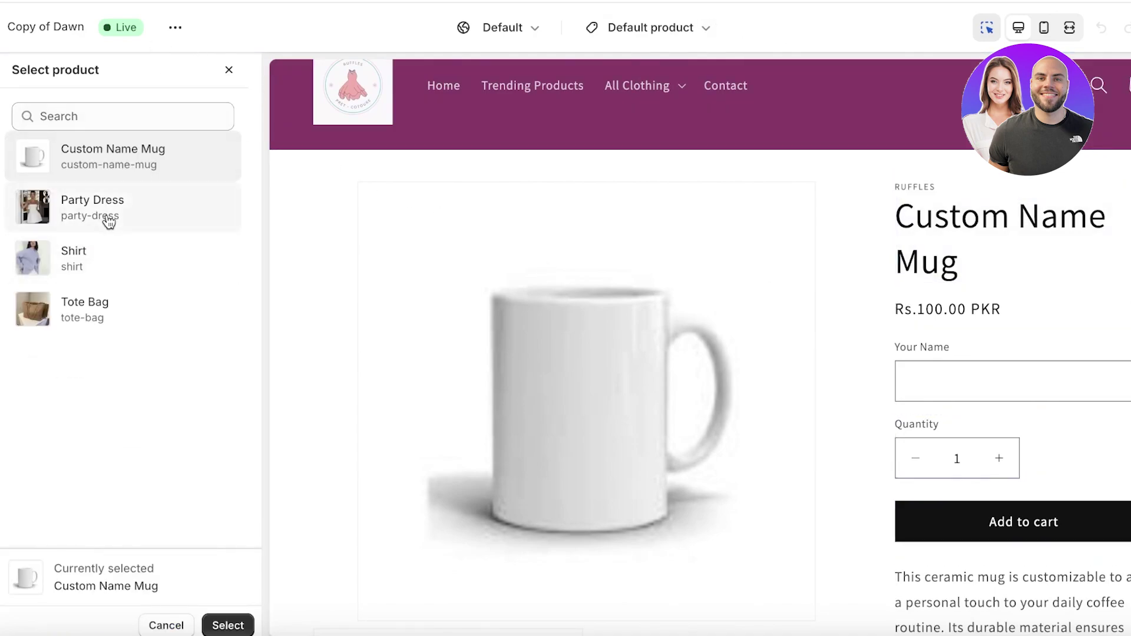
{"action": "left_click", "coordinate": [108, 221]}
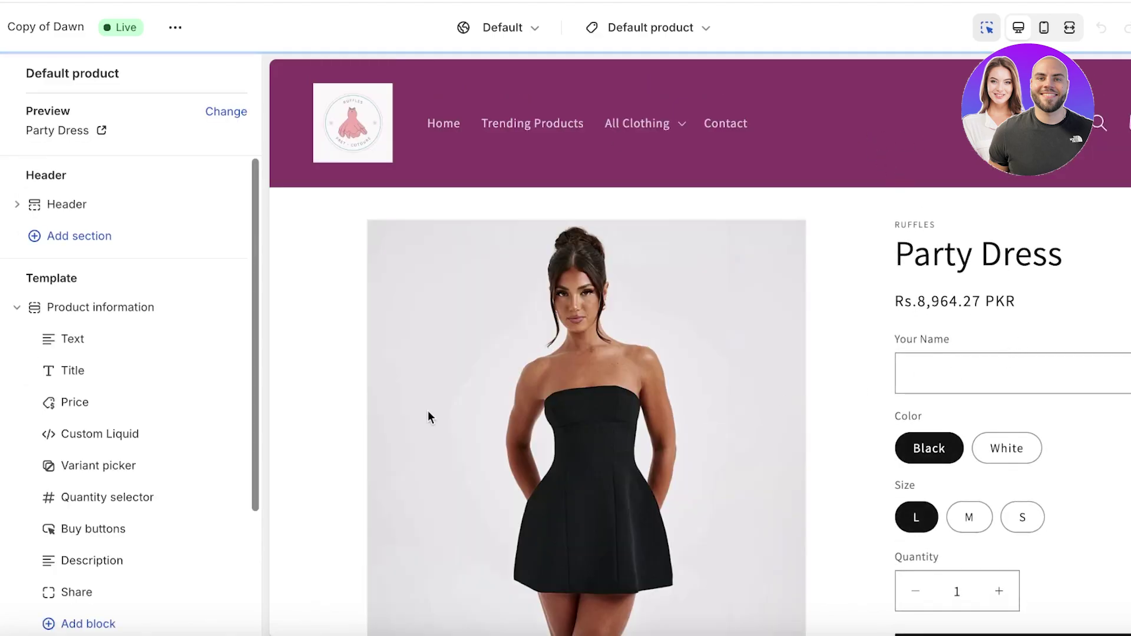
{"action": "left_click", "coordinate": [200, 434]}
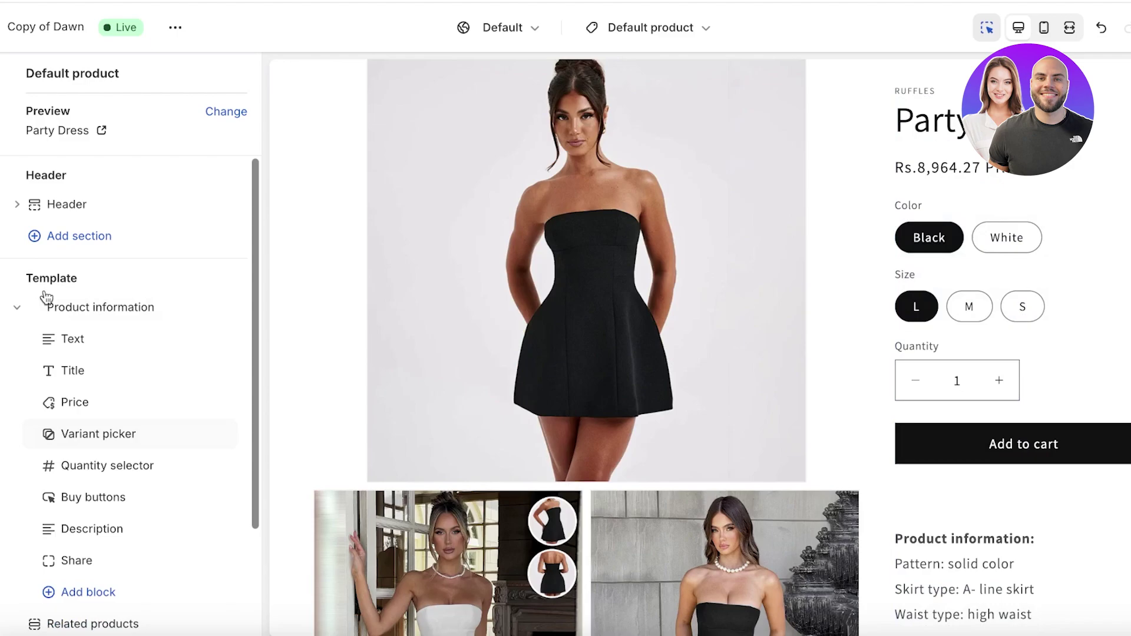
Show the Product information section settings: Large desktop media width, Stacked layout.
{"action": "left_click", "coordinate": [1032, 415]}
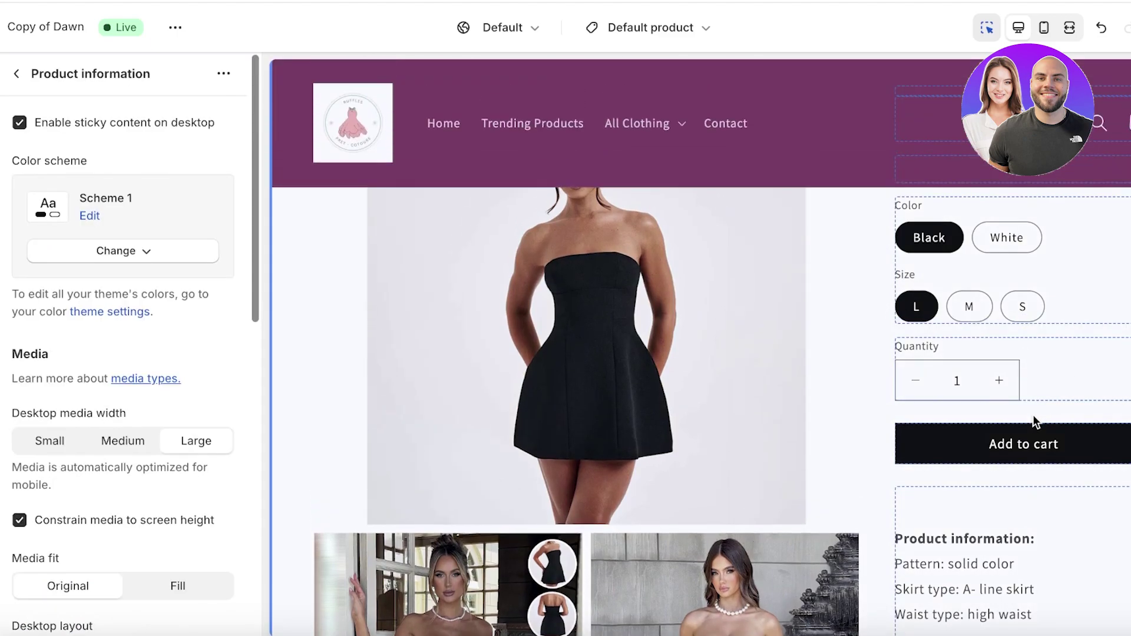
{"action": "scroll", "coordinate": [112, 301], "scroll_direction": "down", "scroll_amount": 10}
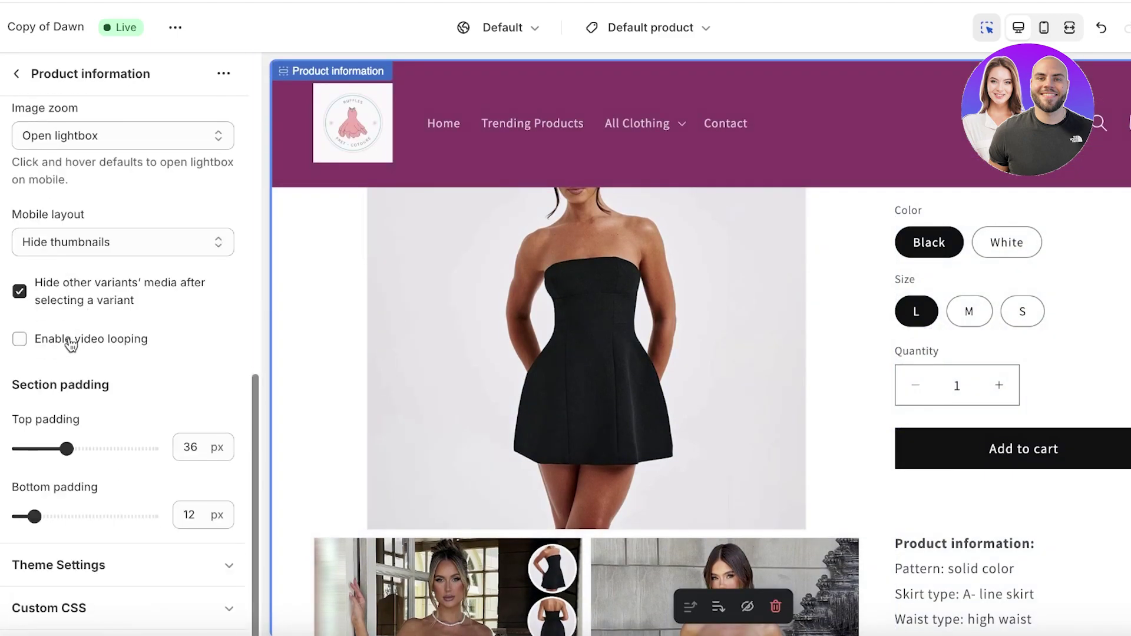
{"action": "scroll", "coordinate": [147, 306], "scroll_direction": "up", "scroll_amount": 5}
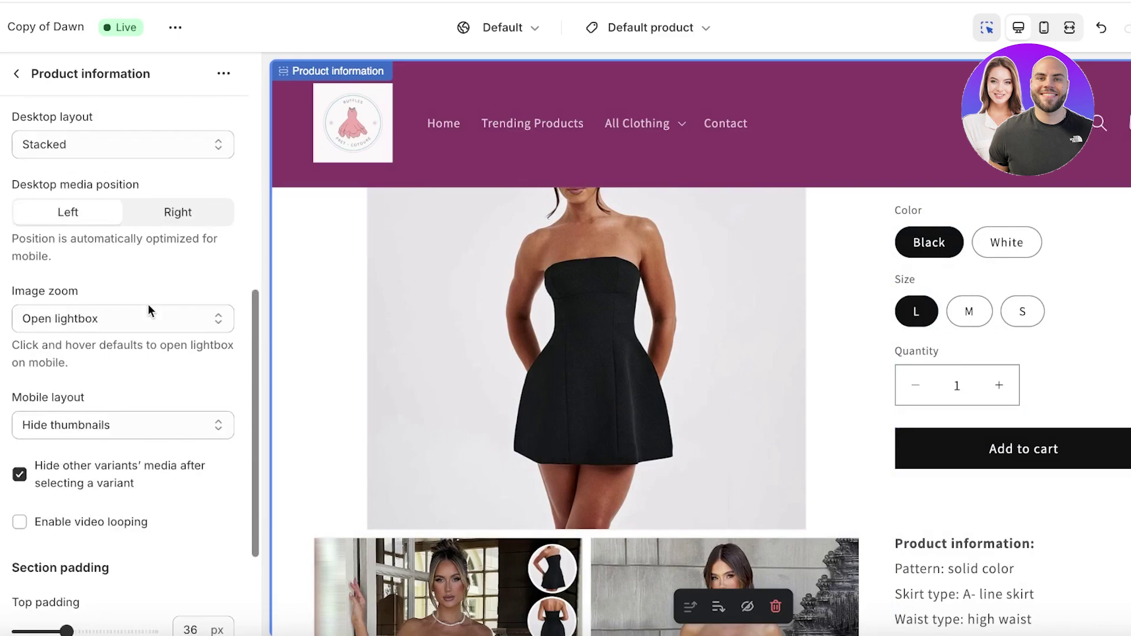
{"action": "scroll", "coordinate": [142, 306], "scroll_direction": "up", "scroll_amount": 6}
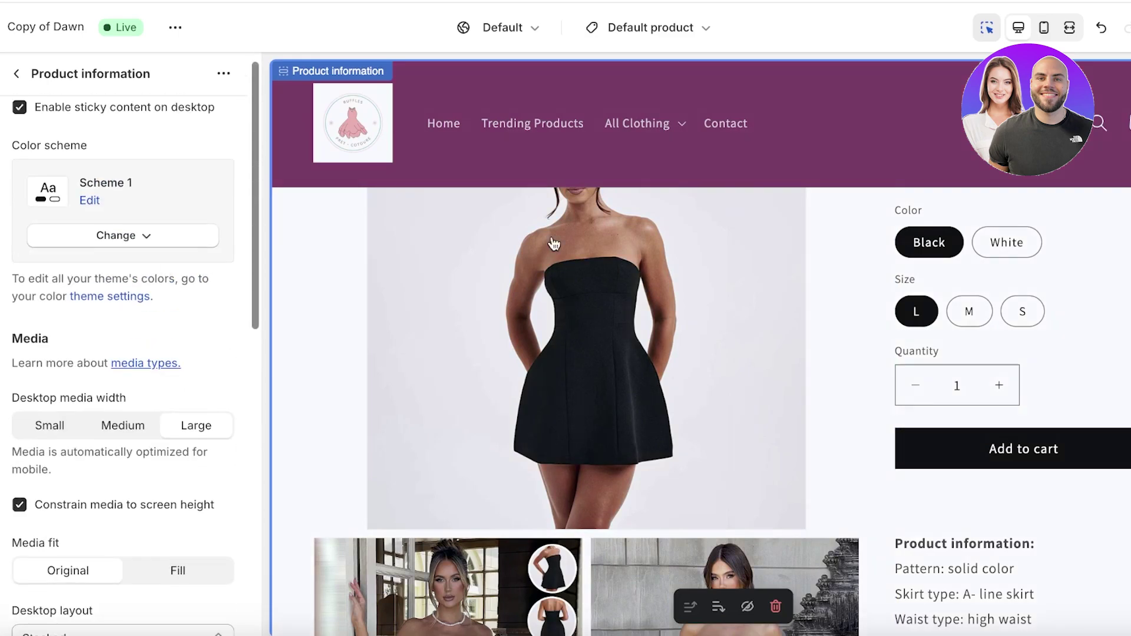
{"action": "scroll", "coordinate": [159, 313], "scroll_direction": "up", "scroll_amount": 1}
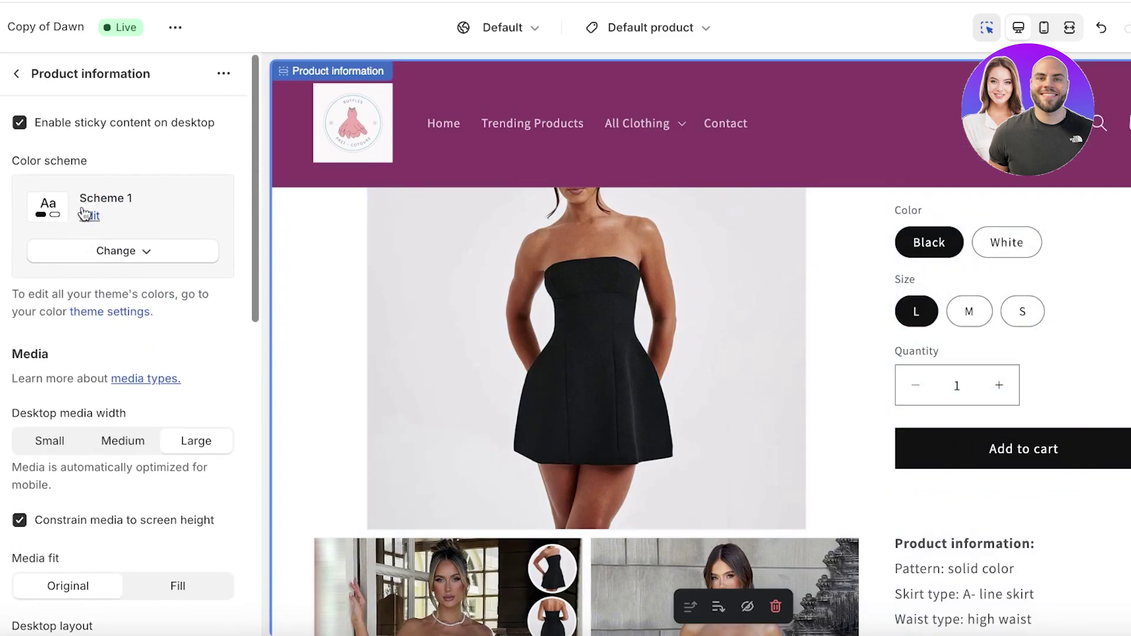
{"action": "scroll", "coordinate": [78, 264], "scroll_direction": "down", "scroll_amount": 5}
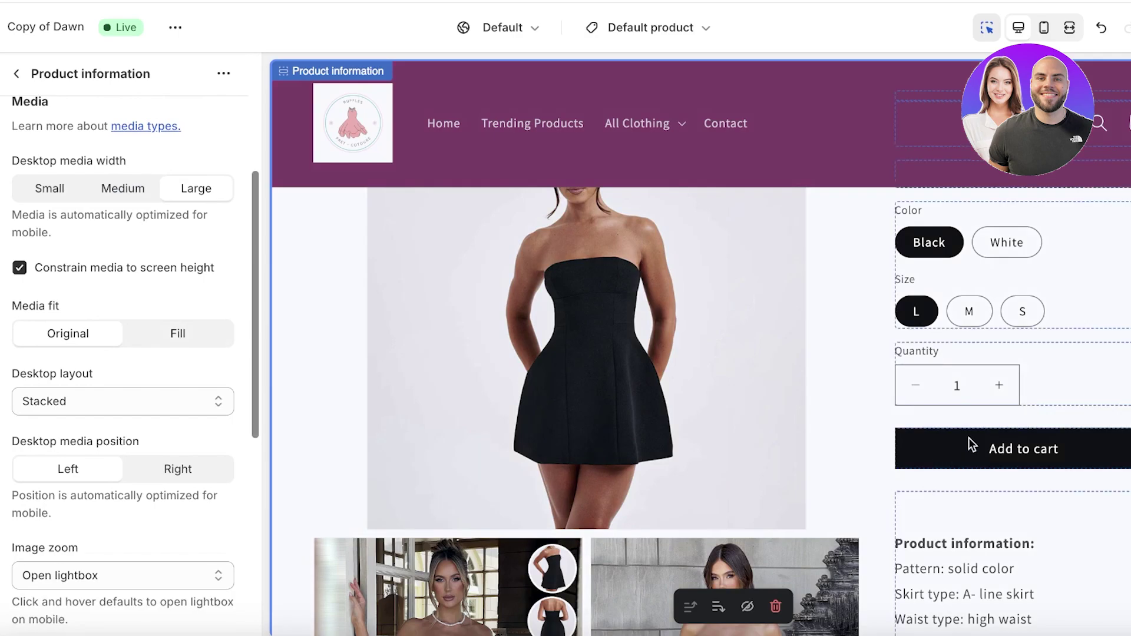
Select the Buy buttons block, then save the theme changes and exit the editor.
{"action": "left_click", "coordinate": [971, 445]}
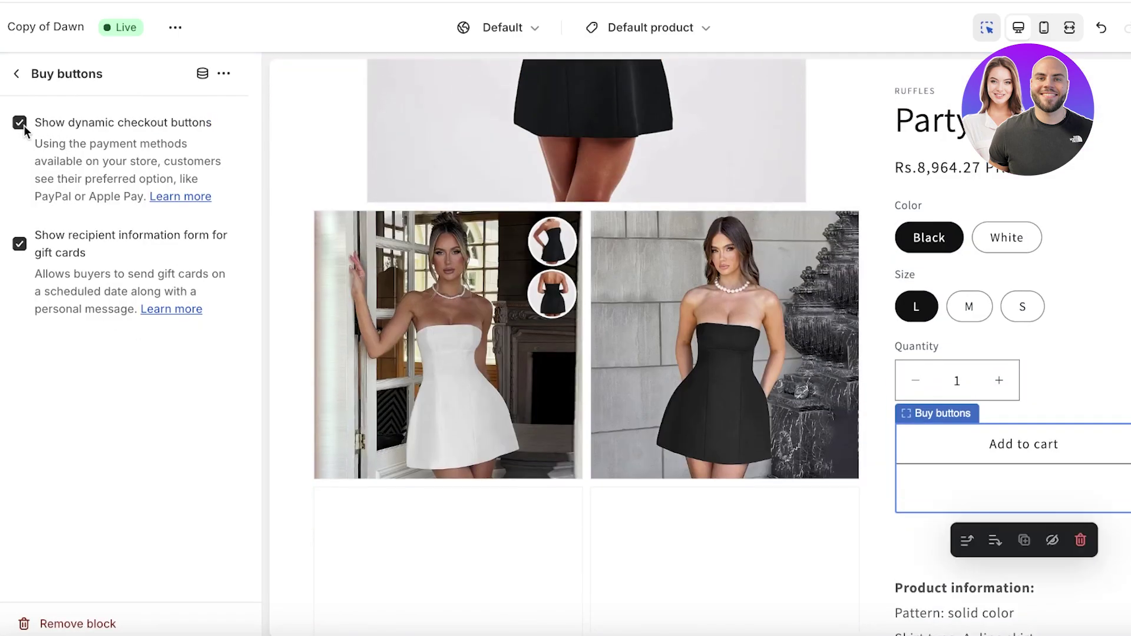
{"action": "left_click", "coordinate": [16, 74]}
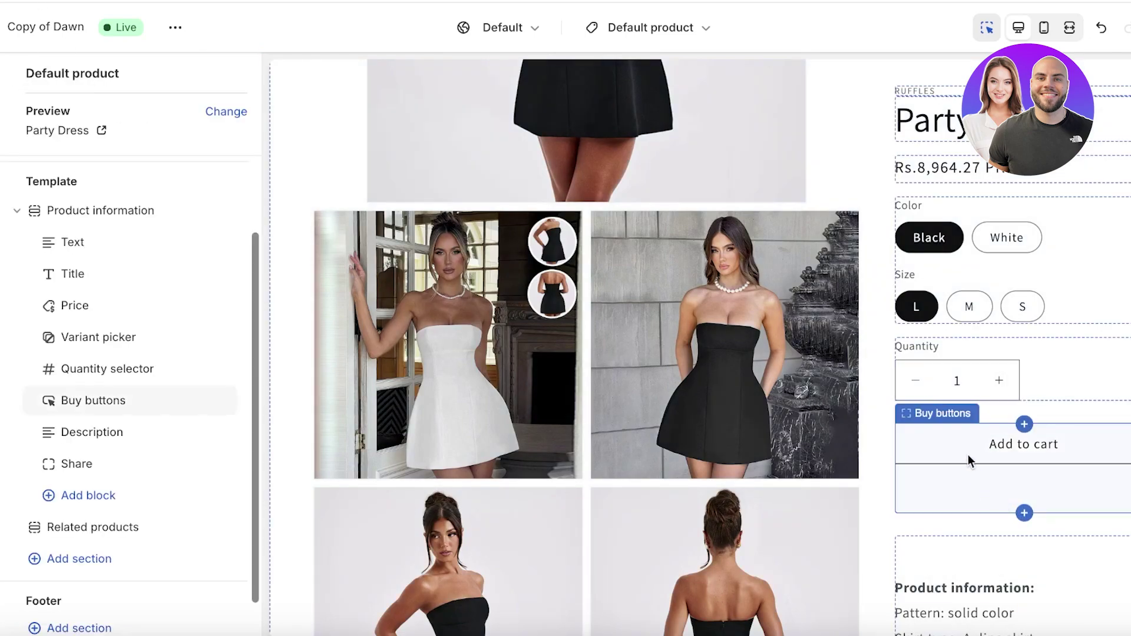
{"action": "left_click", "coordinate": [975, 470]}
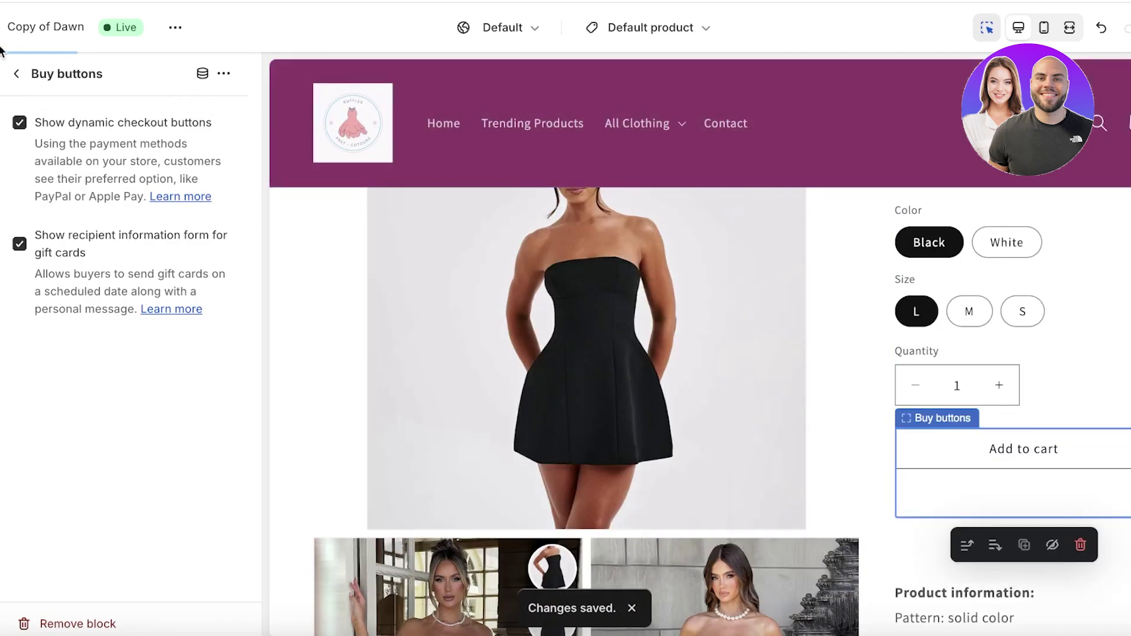
{"action": "left_click", "coordinate": [11, 27]}
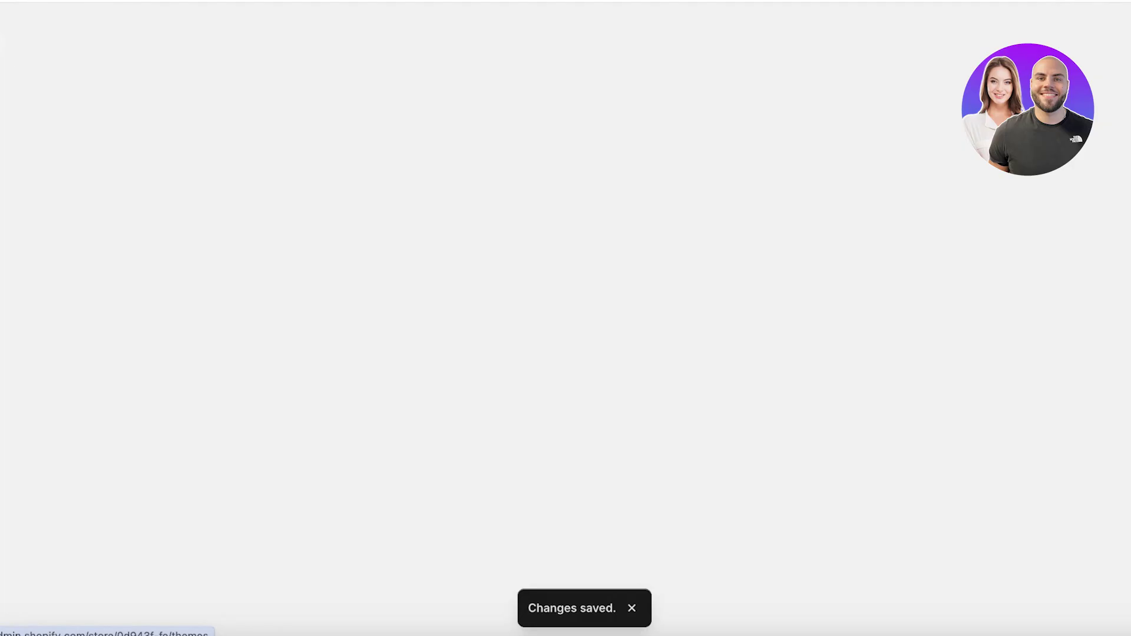
Customize Copy of Dawn again on the Products > Default product template.
{"action": "left_click", "coordinate": [1044, 526]}
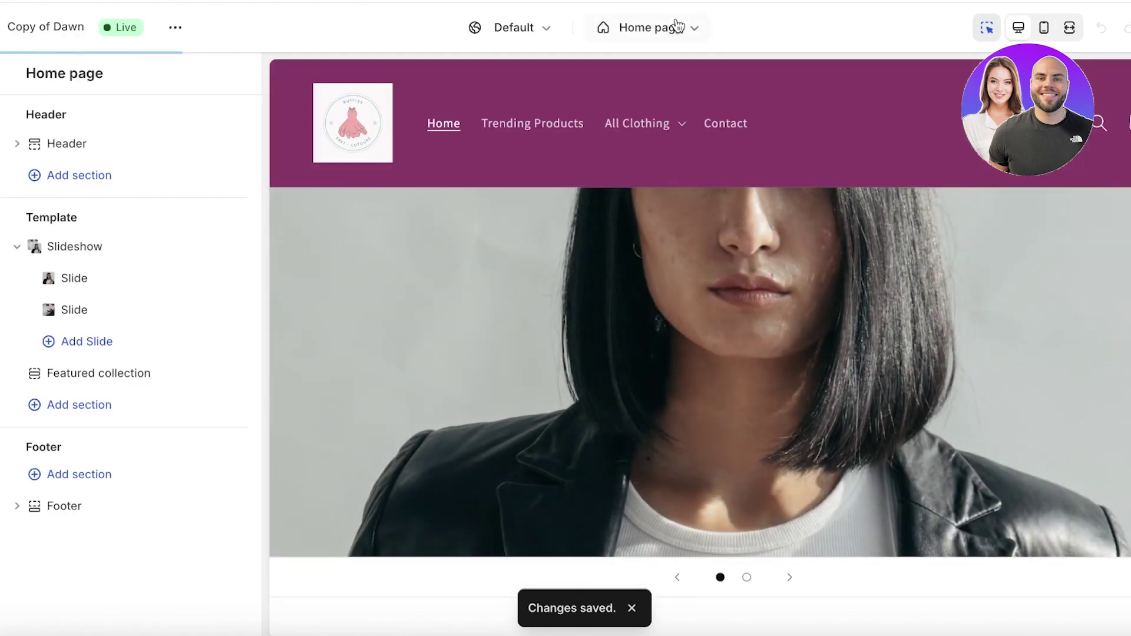
{"action": "left_click", "coordinate": [676, 27]}
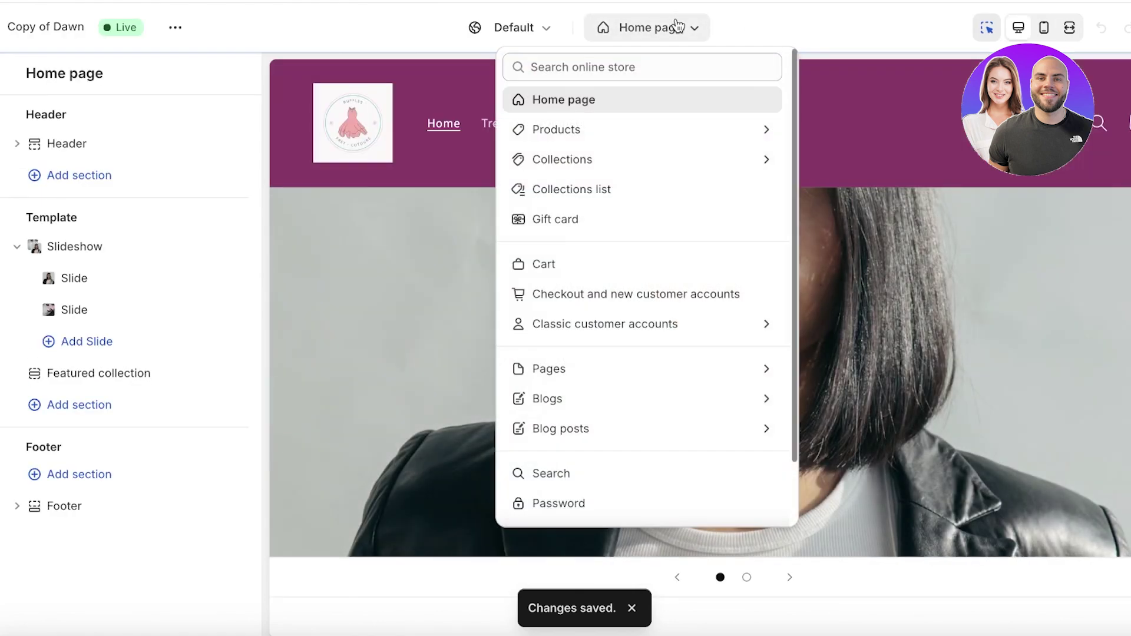
{"action": "left_click", "coordinate": [640, 130]}
{"action": "left_click", "coordinate": [638, 162]}
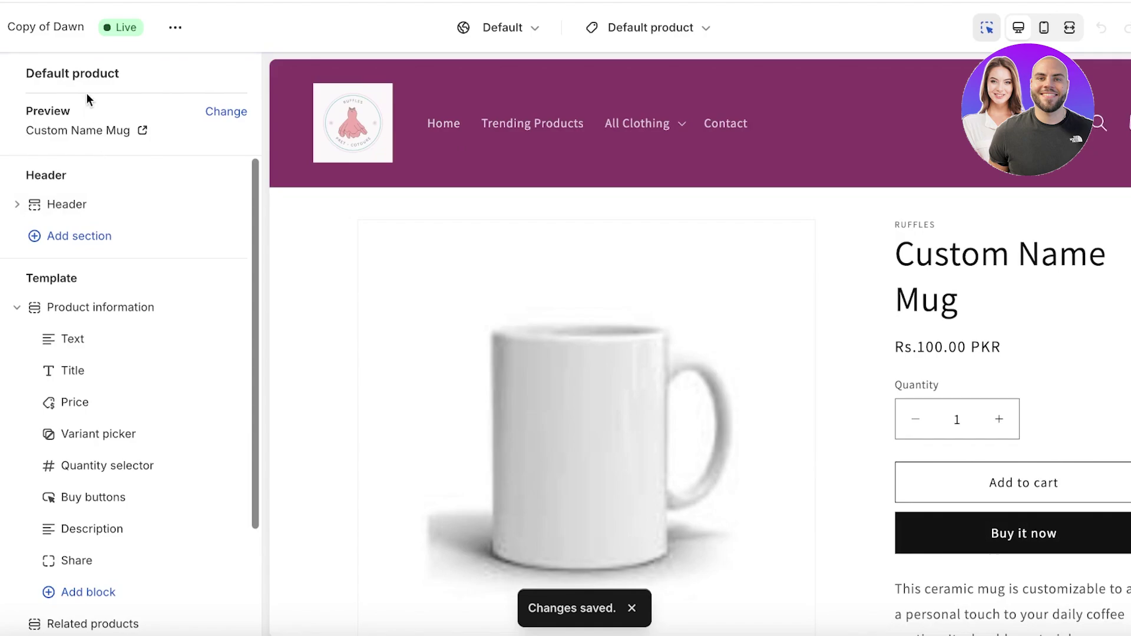
Preview the Party Dress product and show the Buy buttons block settings.
{"action": "left_click", "coordinate": [207, 126]}
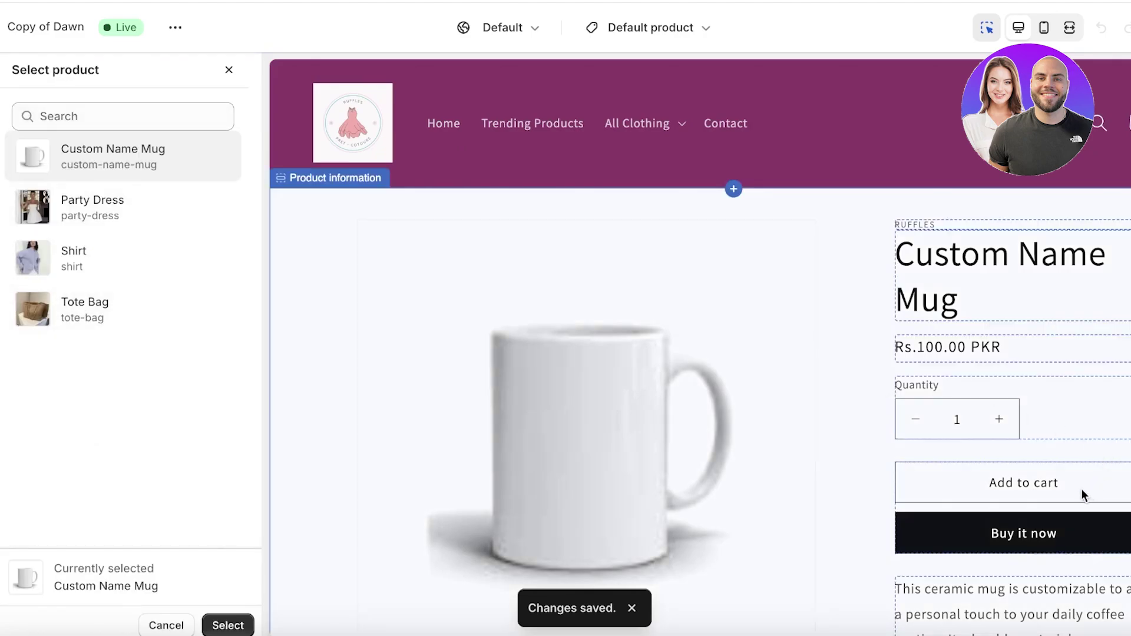
{"action": "left_click", "coordinate": [34, 203]}
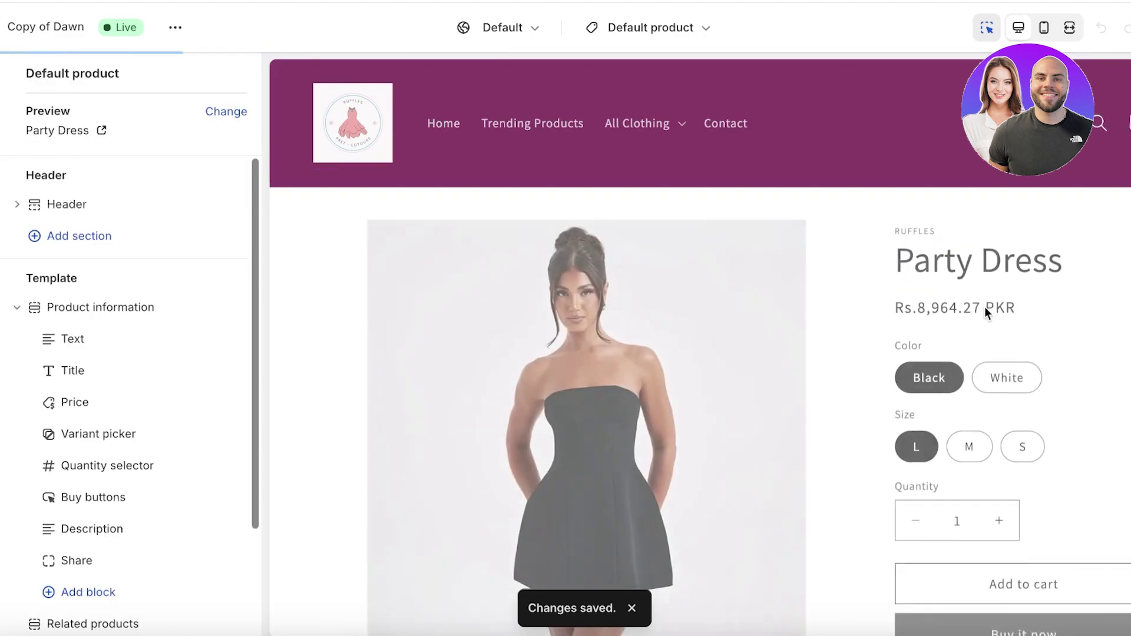
{"action": "scroll", "coordinate": [984, 309], "scroll_direction": "down", "scroll_amount": 3}
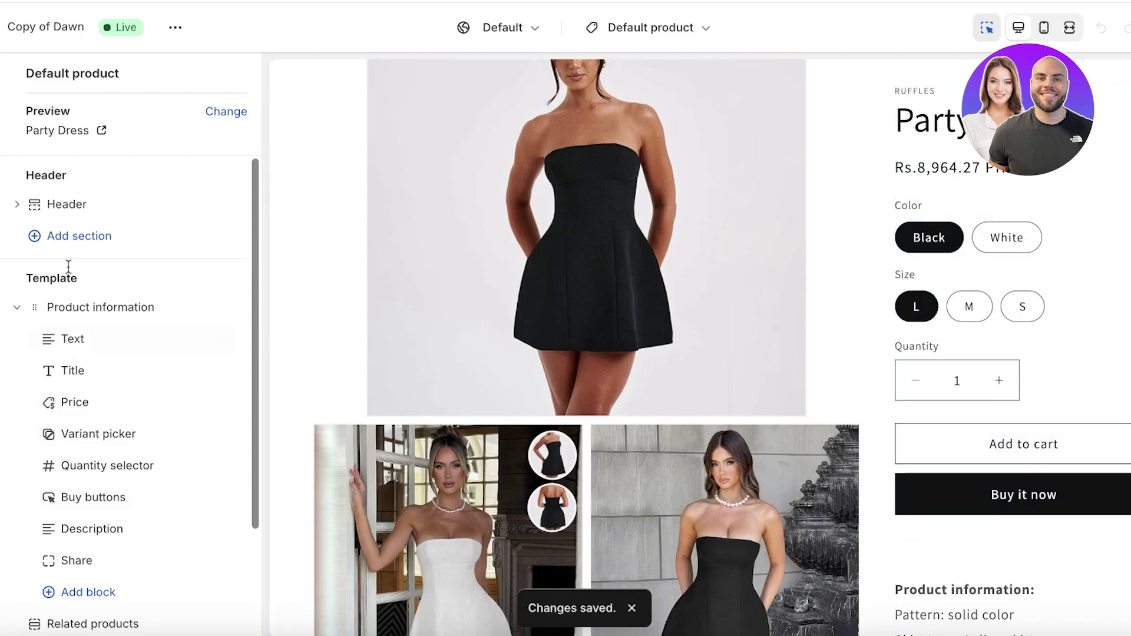
{"action": "scroll", "coordinate": [96, 194], "scroll_direction": "down", "scroll_amount": 3}
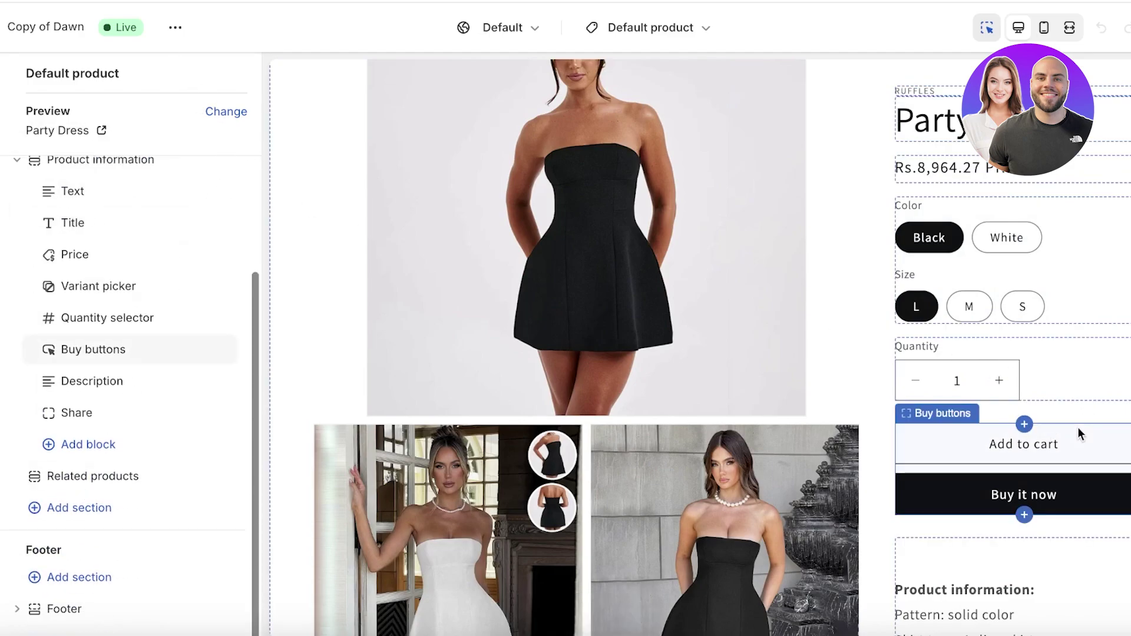
{"action": "left_click", "coordinate": [97, 351]}
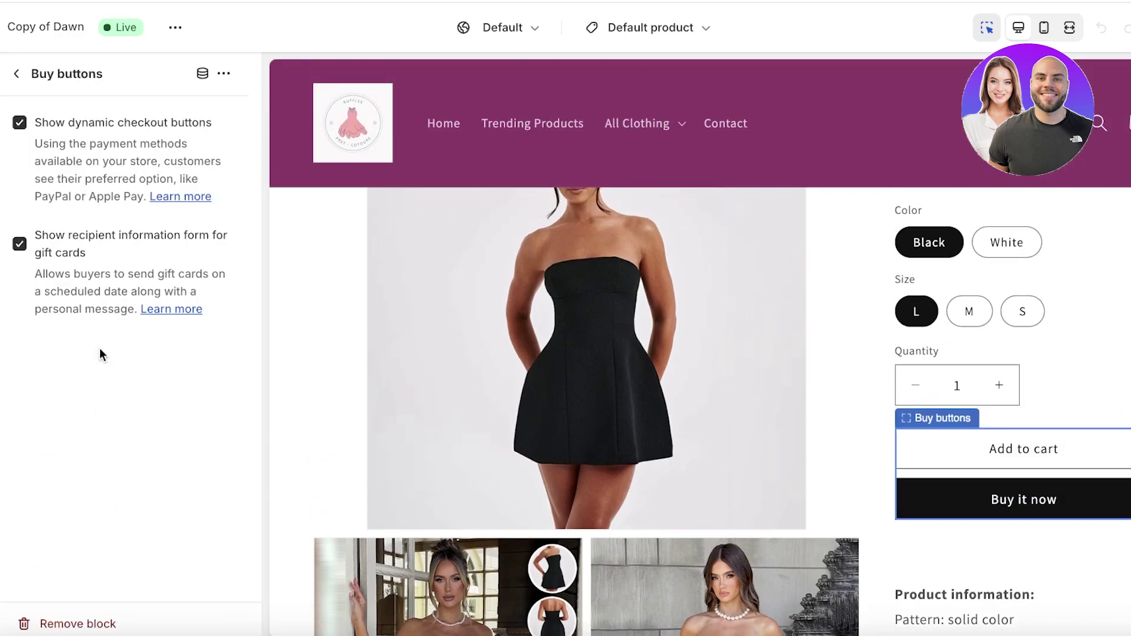
{"action": "left_click", "coordinate": [224, 75]}
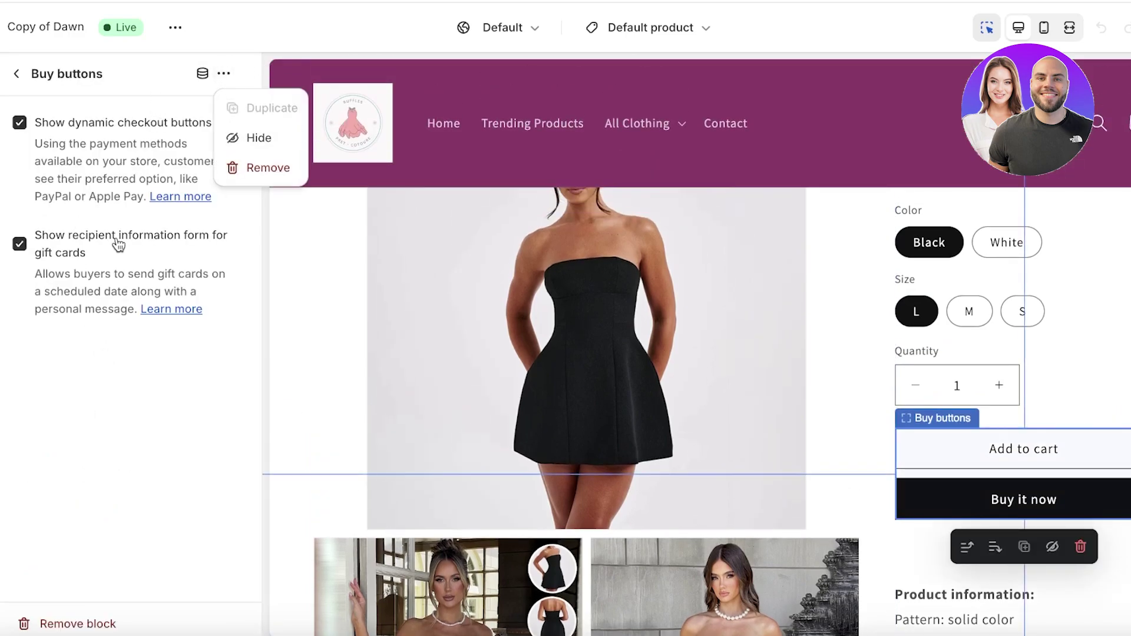
{"action": "left_click", "coordinate": [127, 356]}
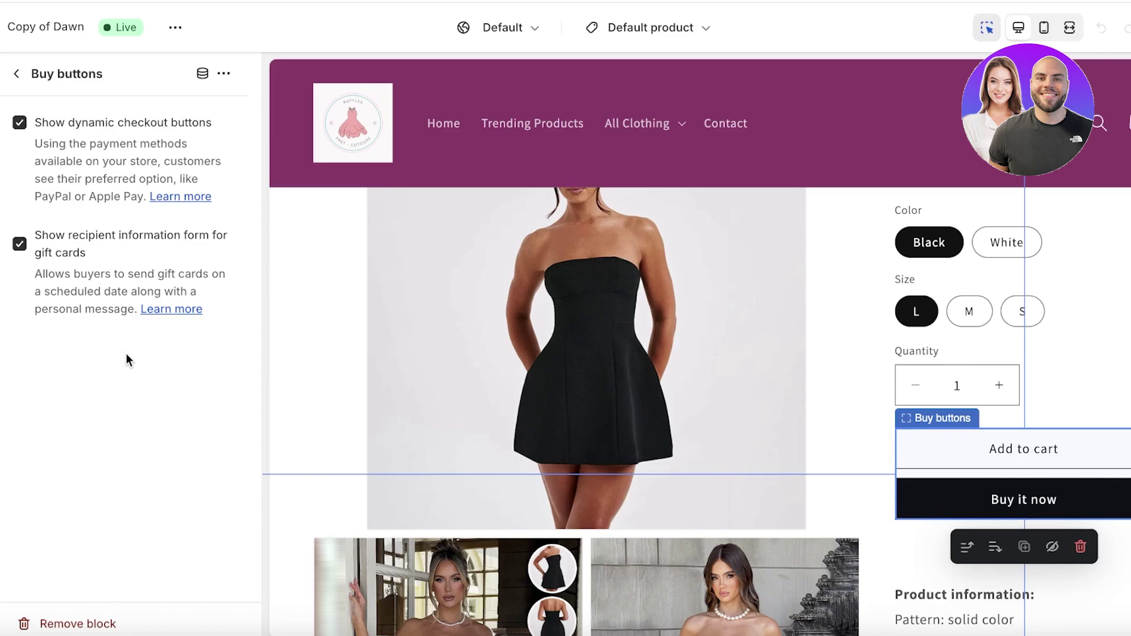
Edit the Product information section's Scheme 1 colour scheme.
{"action": "left_click", "coordinate": [309, 333]}
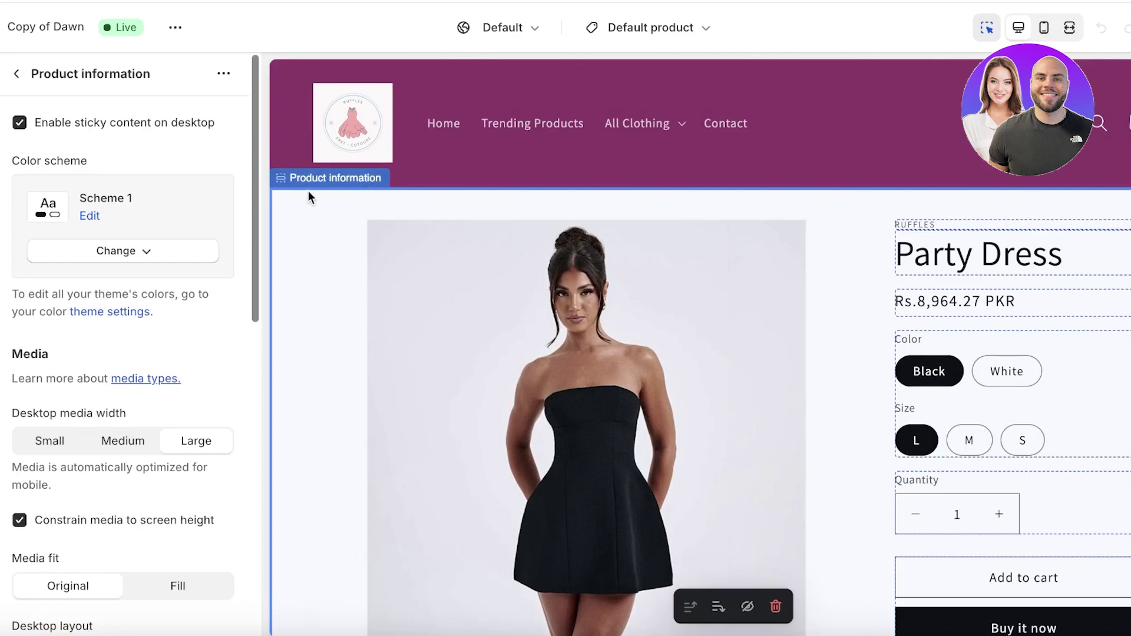
{"action": "left_click", "coordinate": [367, 186]}
{"action": "left_click", "coordinate": [318, 221]}
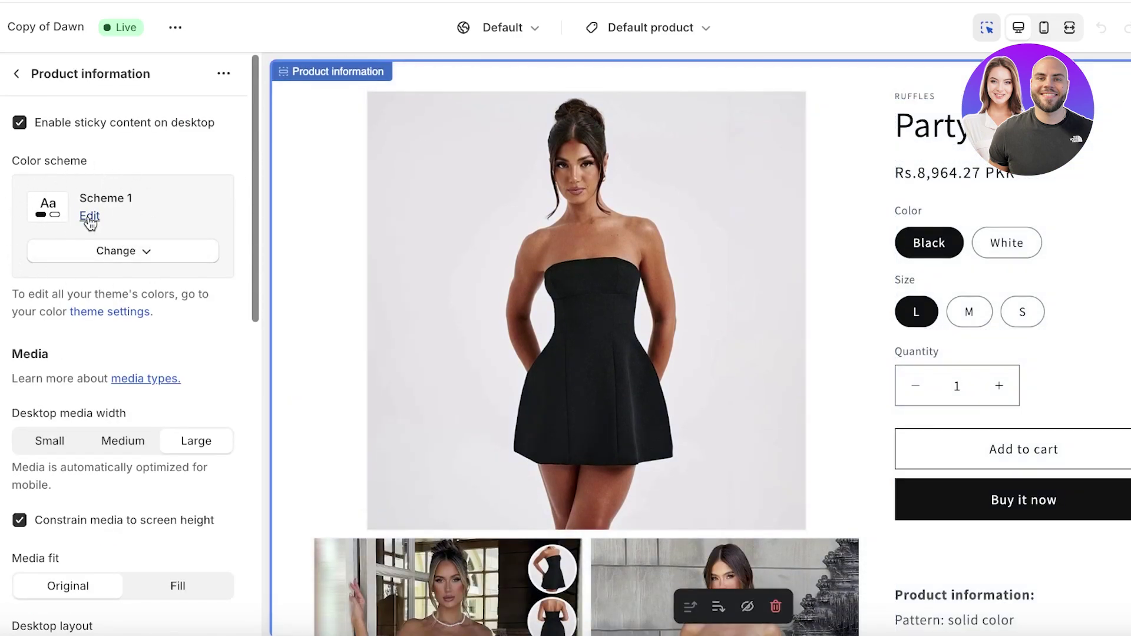
{"action": "left_click", "coordinate": [92, 216]}
{"action": "left_click", "coordinate": [229, 72]}
{"action": "left_click", "coordinate": [159, 259]}
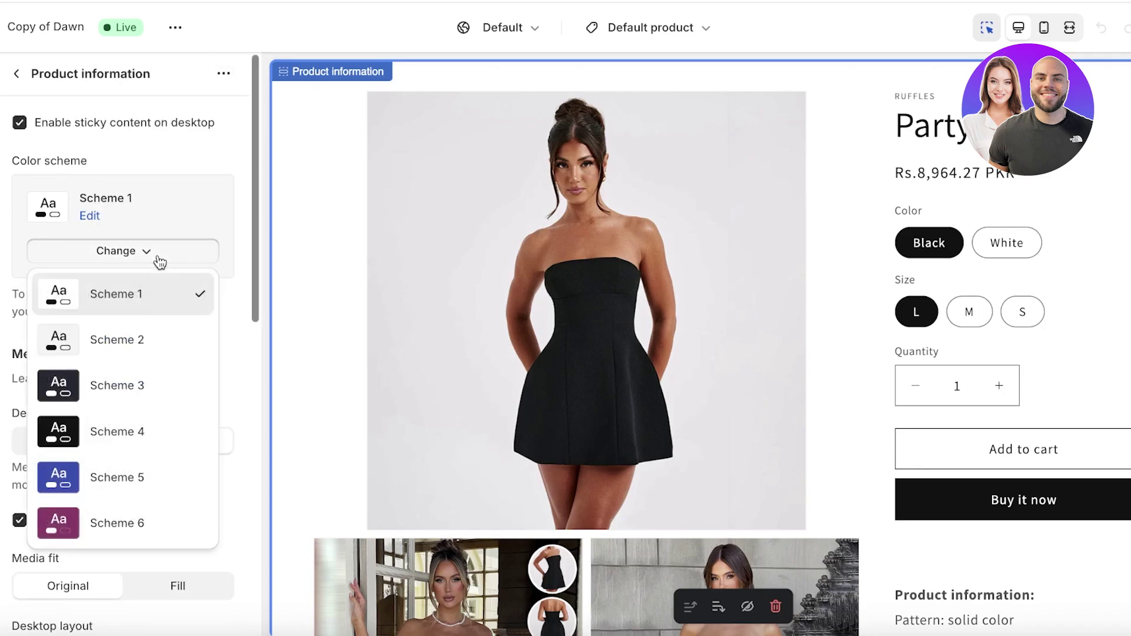
{"action": "left_click", "coordinate": [169, 207]}
{"action": "left_click", "coordinate": [88, 215]}
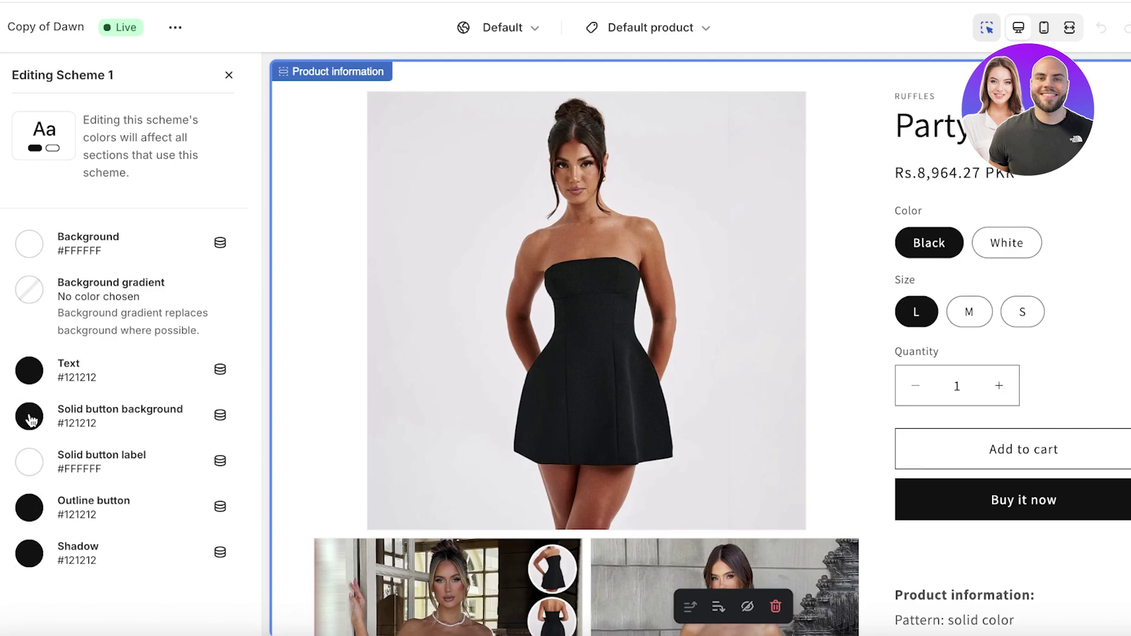
Set Scheme 1's solid button label colour to deep purple #49258E.
{"action": "left_click", "coordinate": [28, 465]}
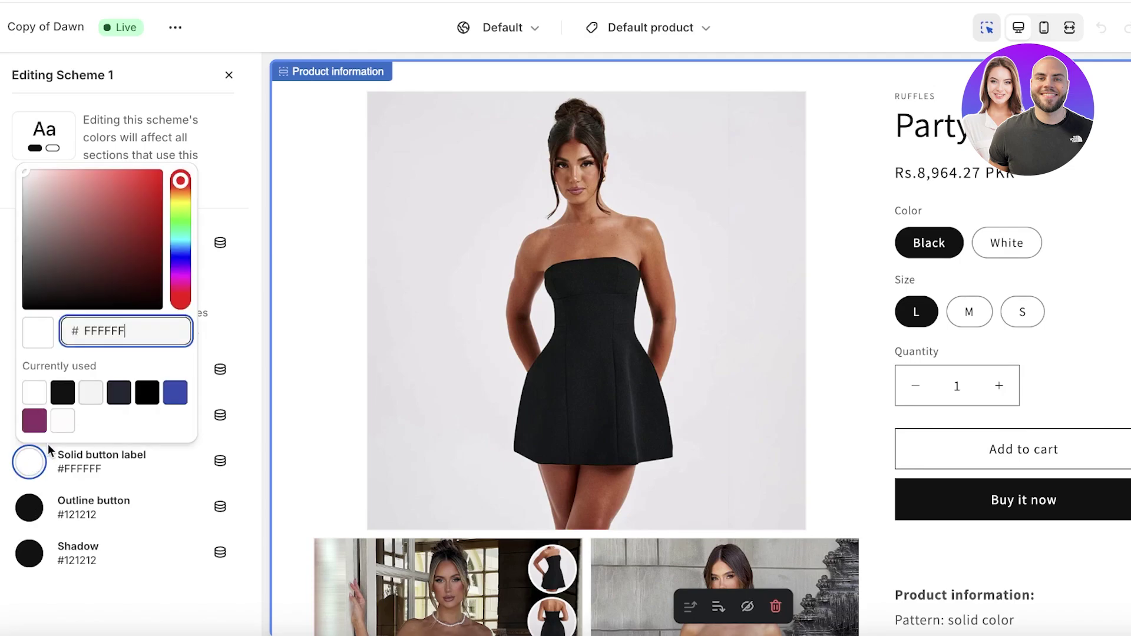
{"action": "left_click_drag", "start_coordinate": [79, 286], "coordinate": [180, 268]}
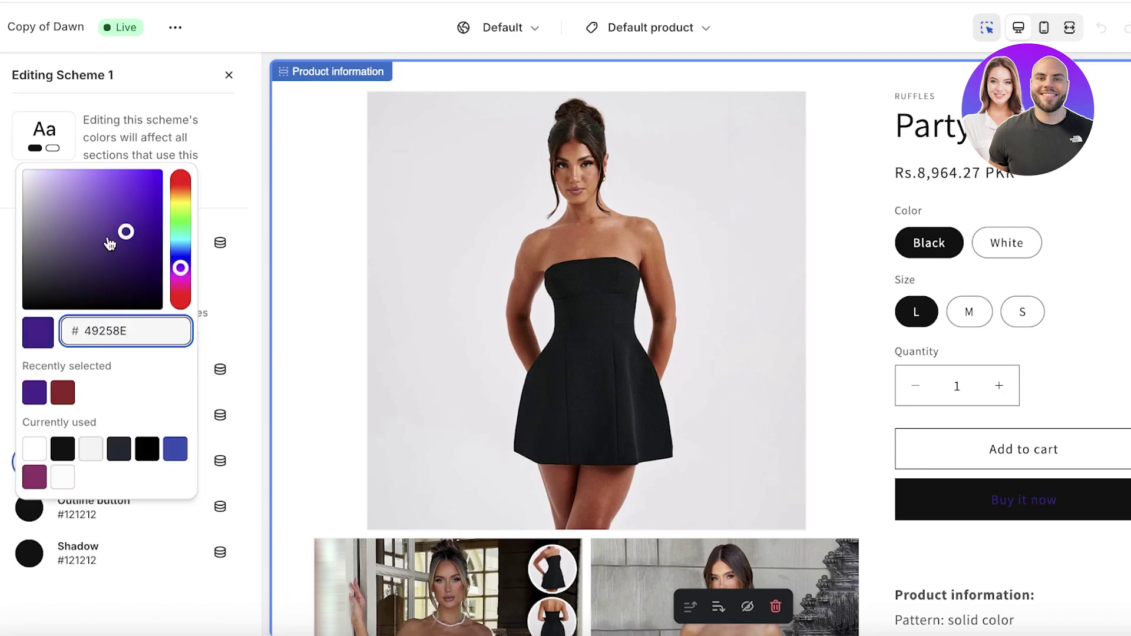
{"action": "left_click", "coordinate": [156, 560]}
{"action": "left_click", "coordinate": [95, 625]}
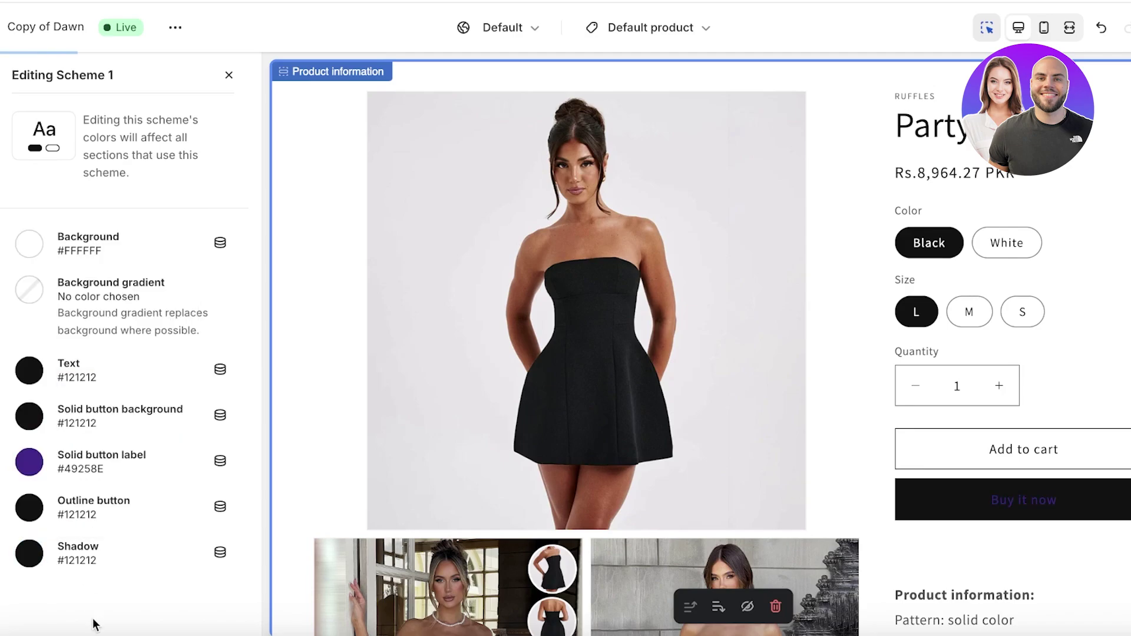
Set the solid button background to light lavender #D9C0FA.
{"action": "left_click", "coordinate": [30, 415]}
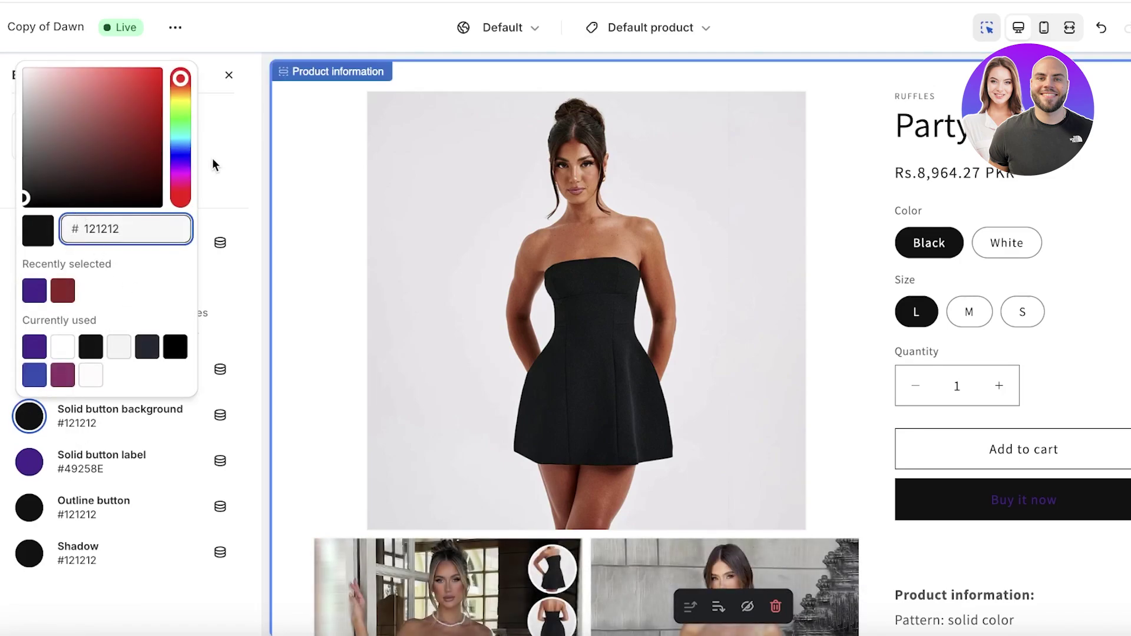
{"action": "left_click_drag", "start_coordinate": [181, 173], "coordinate": [180, 167]}
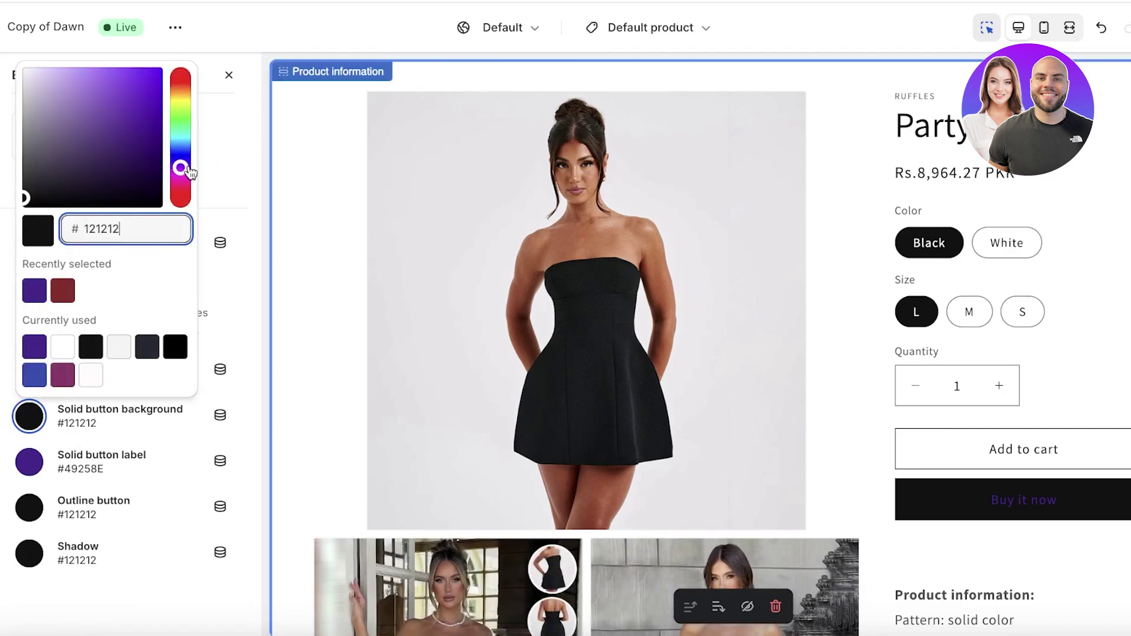
{"action": "left_click_drag", "start_coordinate": [58, 75], "coordinate": [55, 70]}
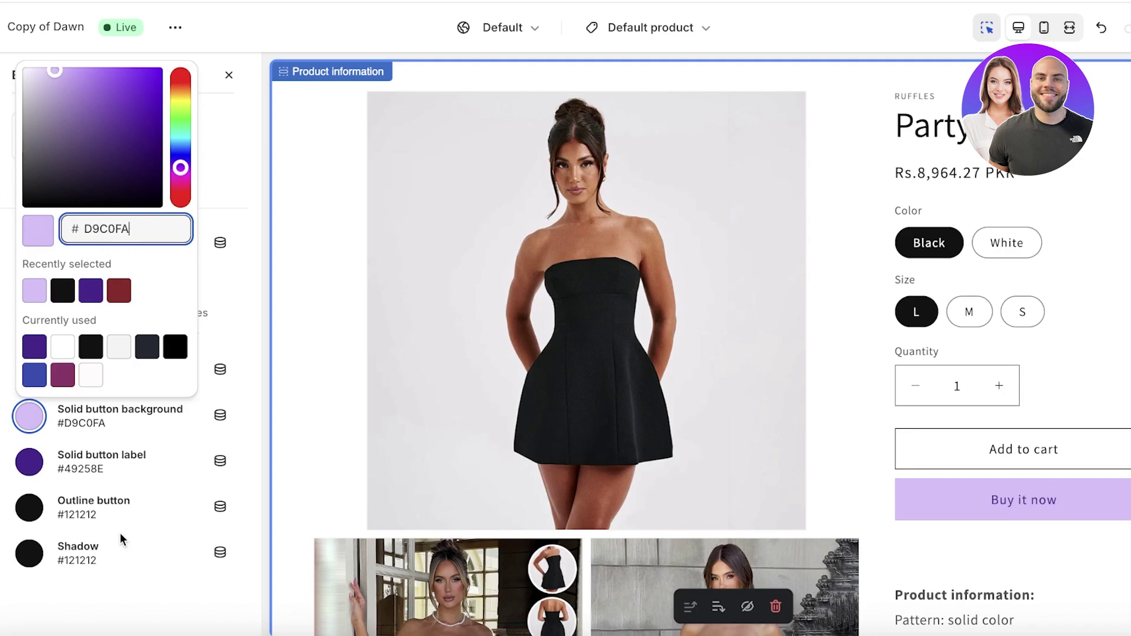
{"action": "left_click", "coordinate": [111, 619]}
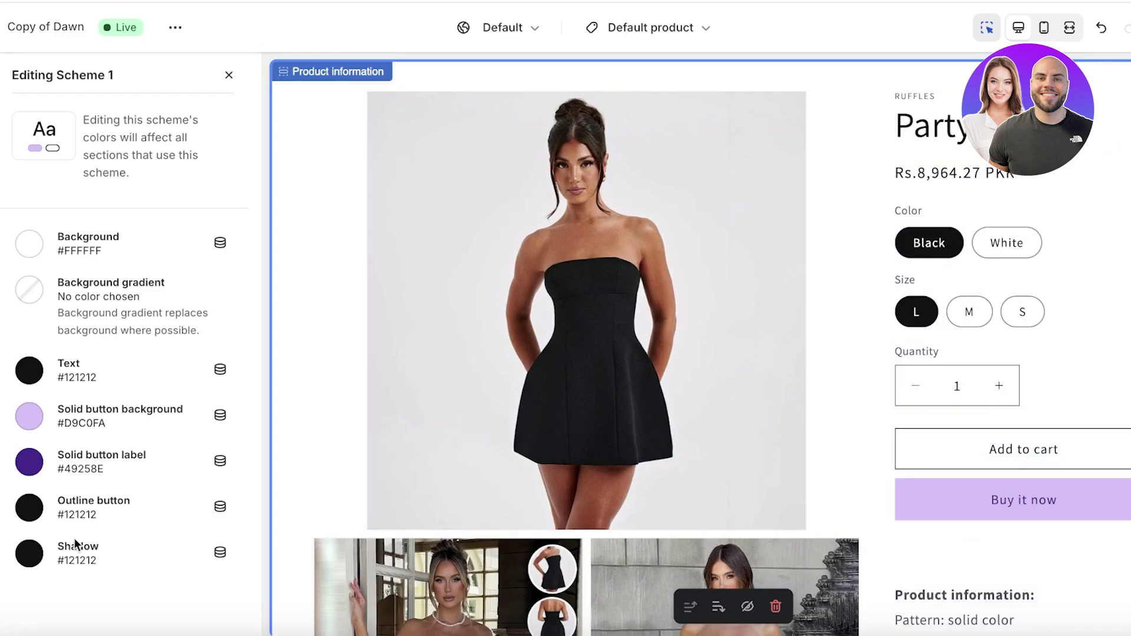
Set the outline button colour to vivid purple #6619CC.
{"action": "left_click", "coordinate": [29, 506]}
{"action": "left_click", "coordinate": [89, 172]}
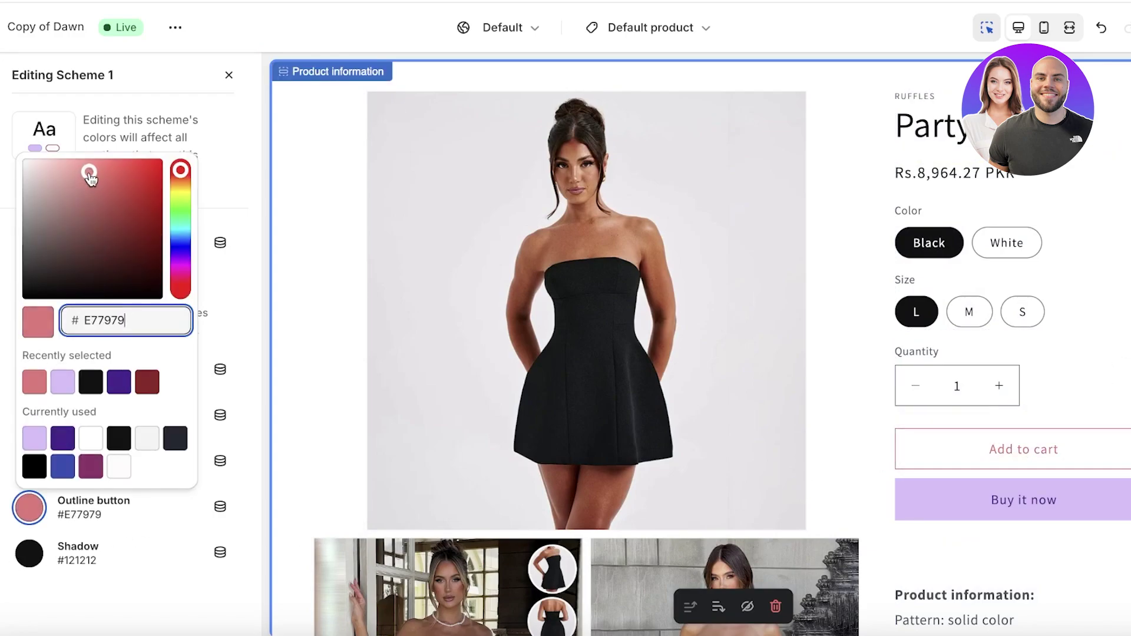
{"action": "left_click_drag", "start_coordinate": [89, 172], "coordinate": [125, 230]}
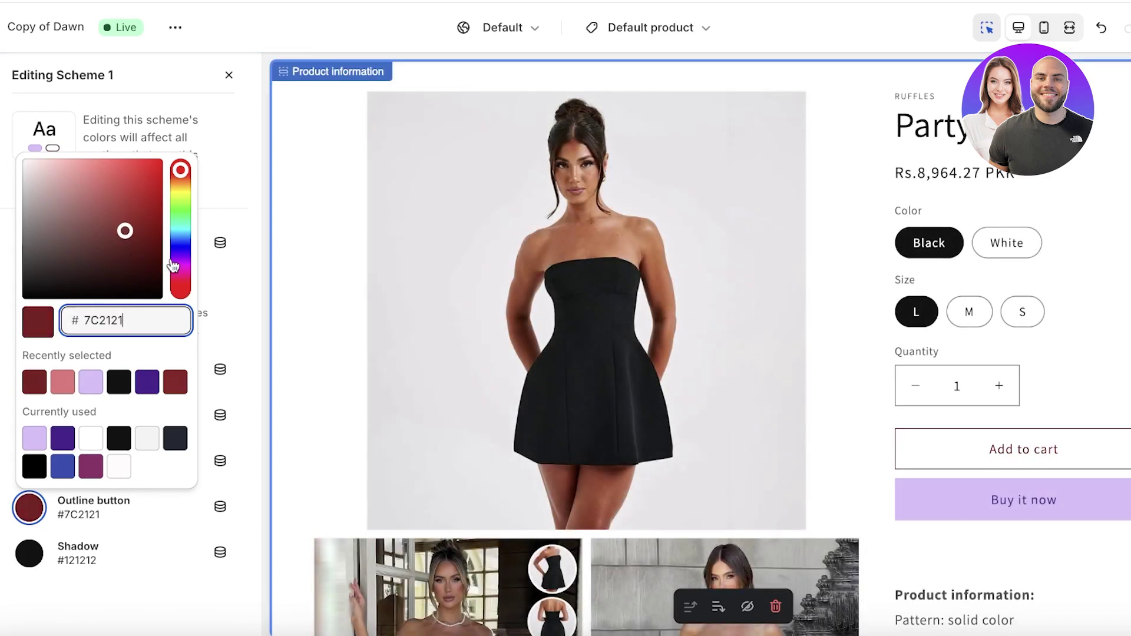
{"action": "left_click", "coordinate": [93, 387]}
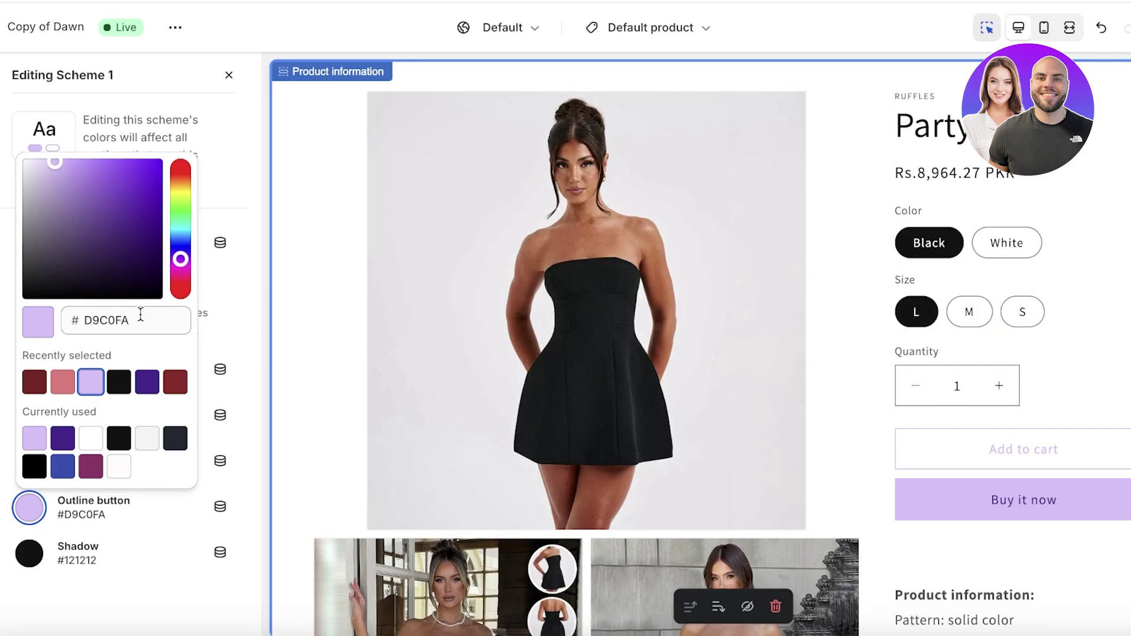
{"action": "left_click_drag", "start_coordinate": [123, 234], "coordinate": [146, 189]}
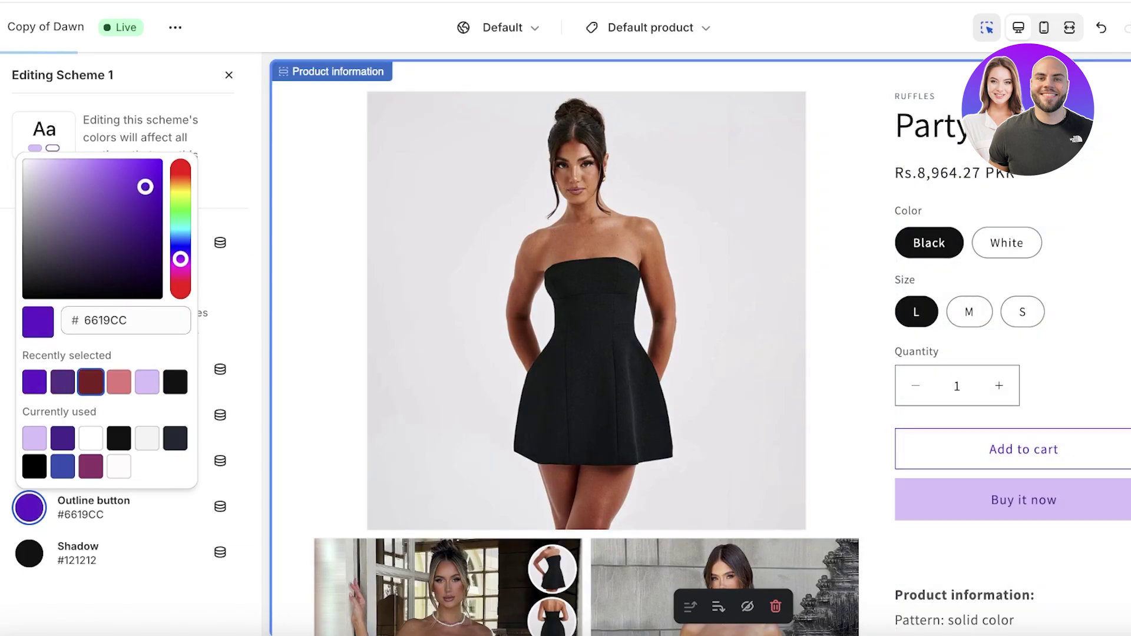
{"action": "key", "text": "Escape"}
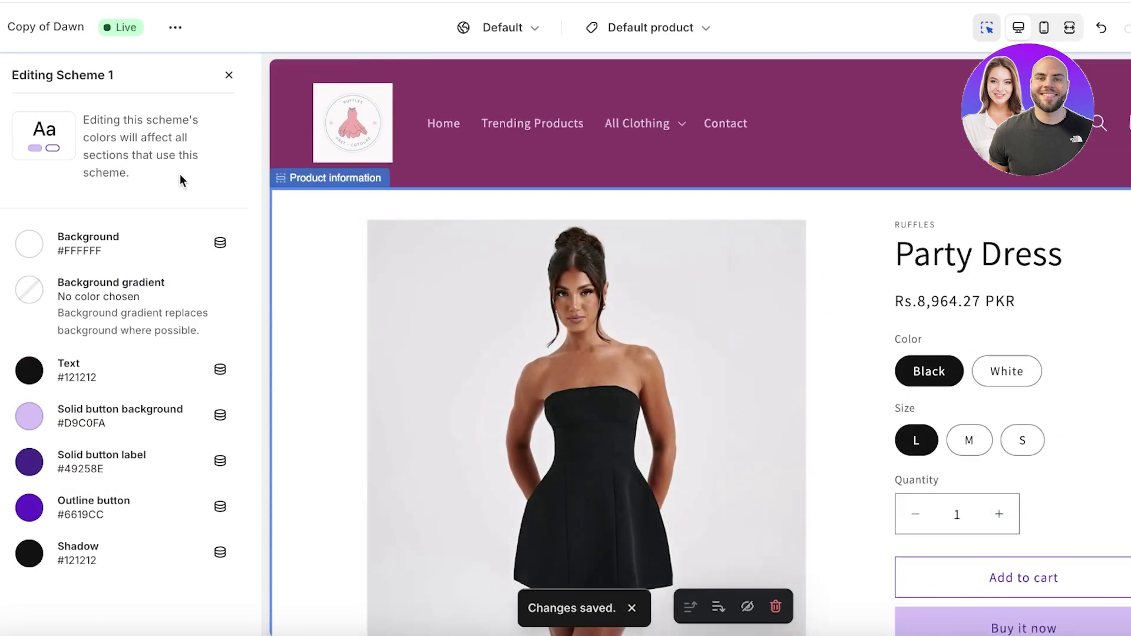
Switch the theme editor to the Home page template.
{"action": "scroll", "coordinate": [681, 207], "scroll_direction": "down", "scroll_amount": 10}
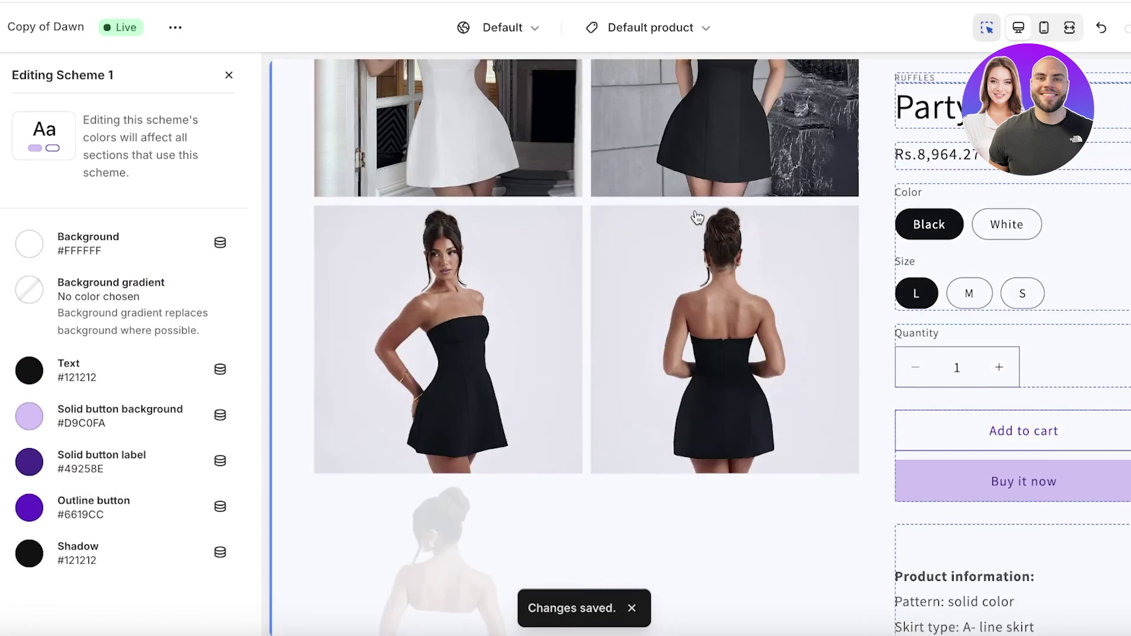
{"action": "scroll", "coordinate": [694, 217], "scroll_direction": "up", "scroll_amount": 10}
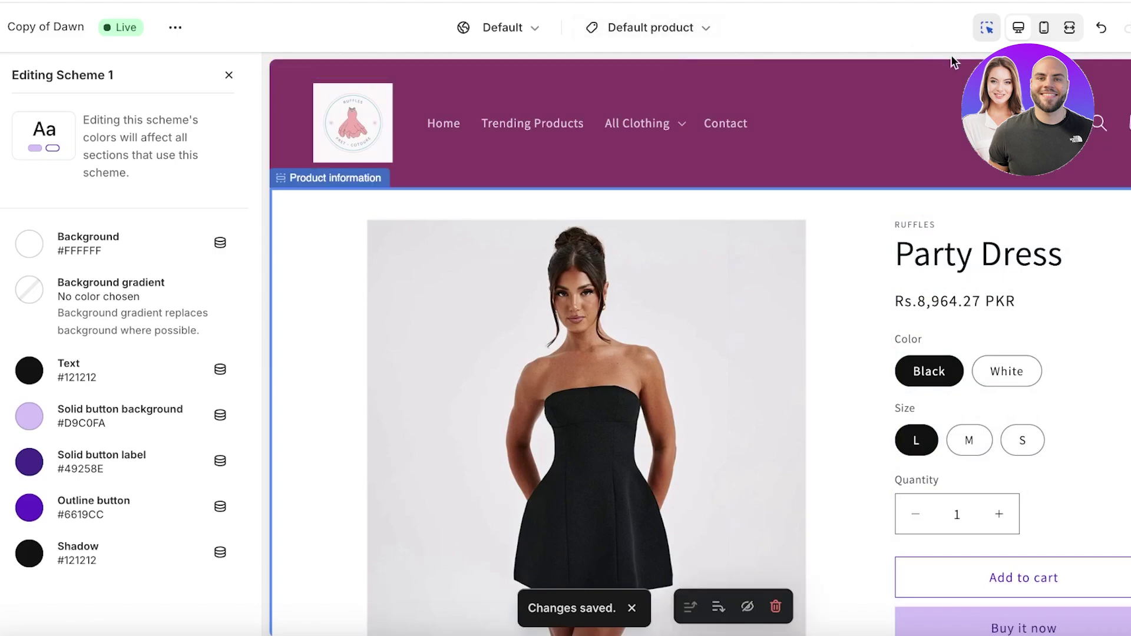
{"action": "left_click", "coordinate": [653, 27]}
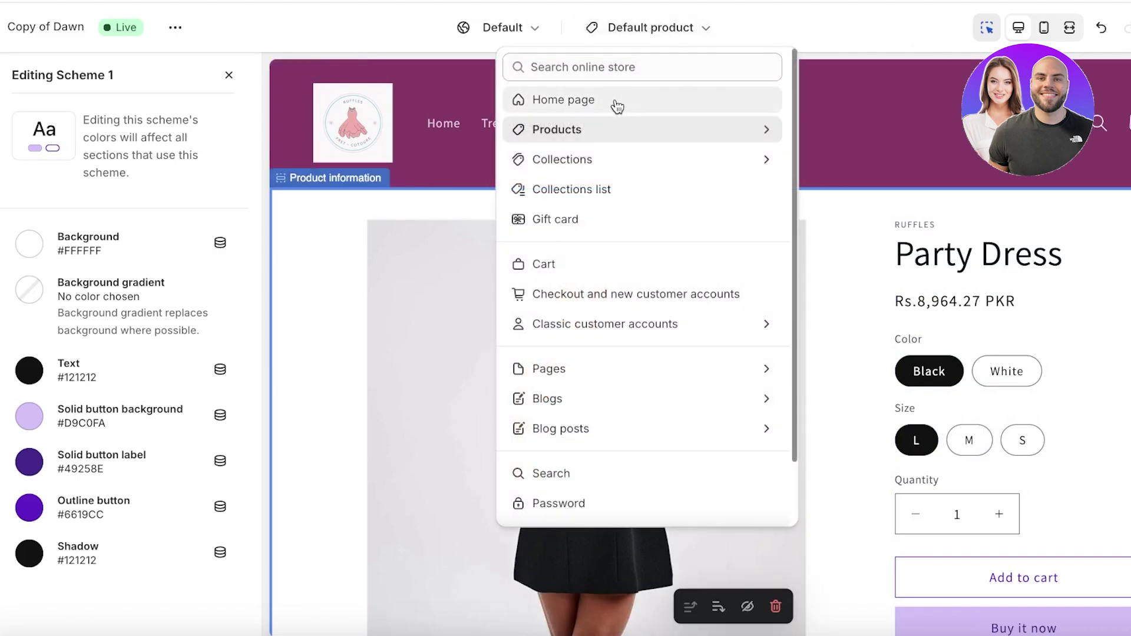
{"action": "left_click", "coordinate": [616, 101]}
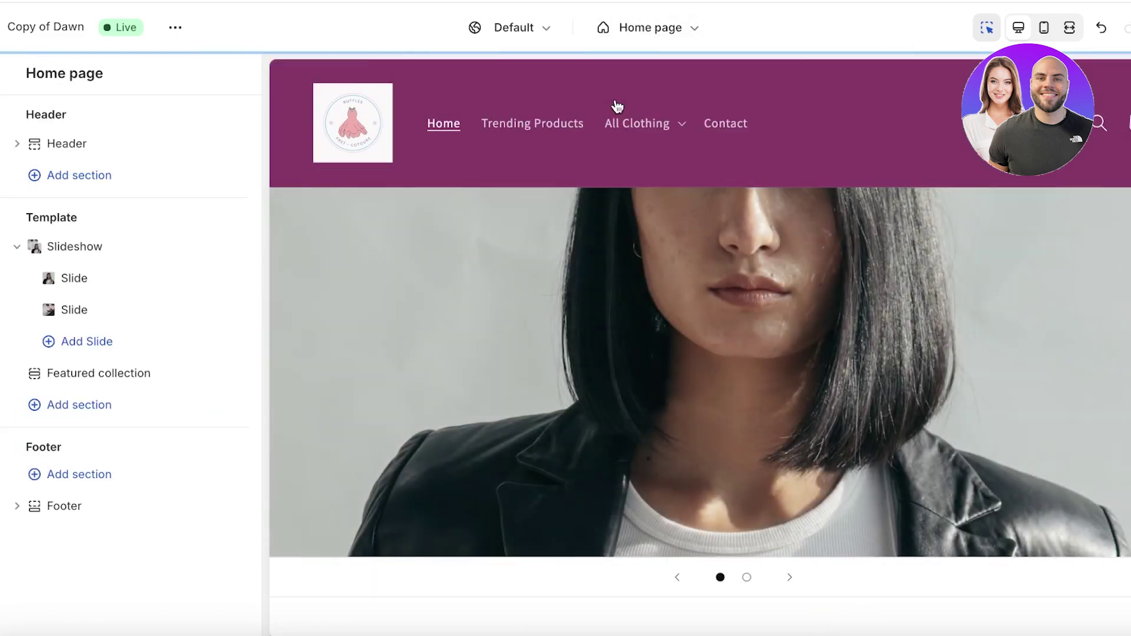
Add an Image with text section below Featured collection and review its settings.
{"action": "scroll", "coordinate": [493, 255], "scroll_direction": "down", "scroll_amount": 10}
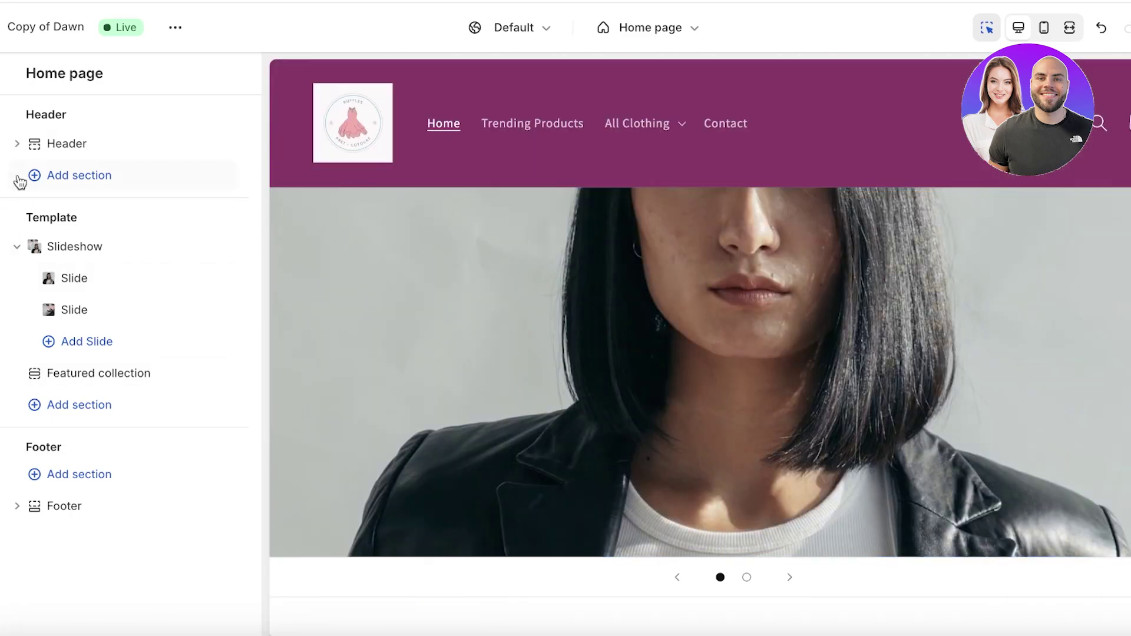
{"action": "left_click", "coordinate": [73, 405]}
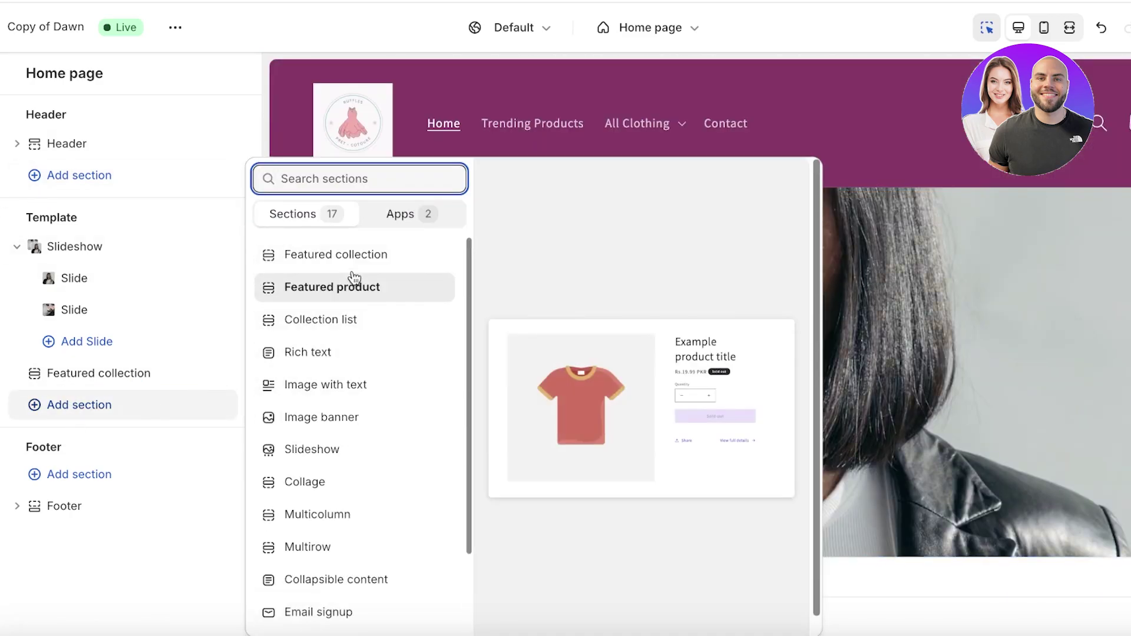
{"action": "left_click", "coordinate": [341, 388]}
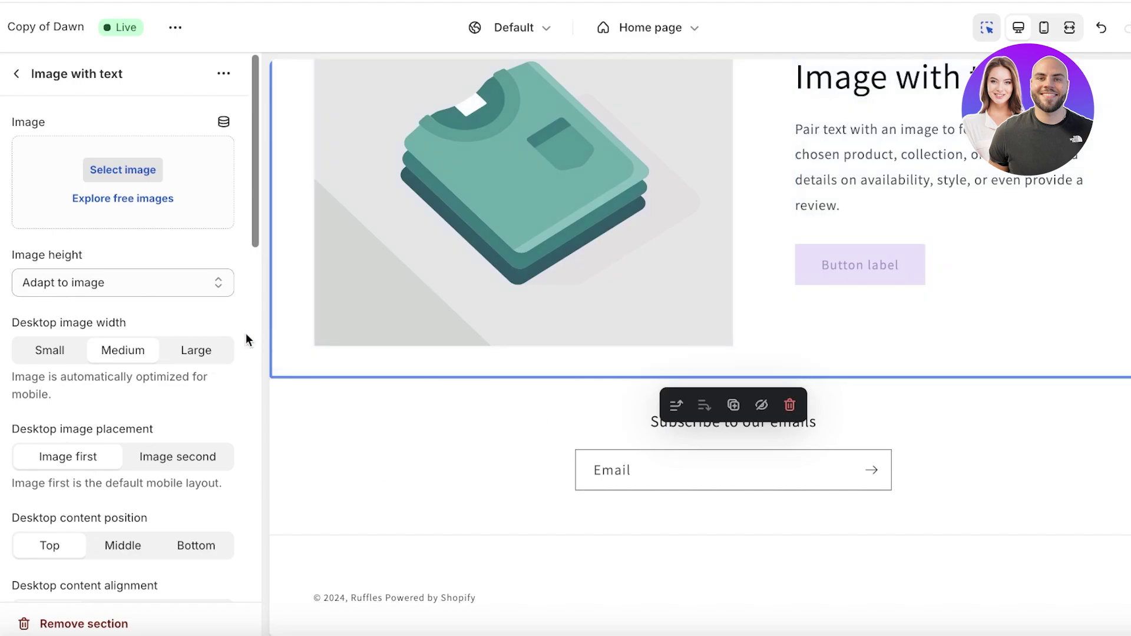
{"action": "scroll", "coordinate": [7, 428], "scroll_direction": "down", "scroll_amount": 7}
{"action": "scroll", "coordinate": [52, 410], "scroll_direction": "down", "scroll_amount": 4}
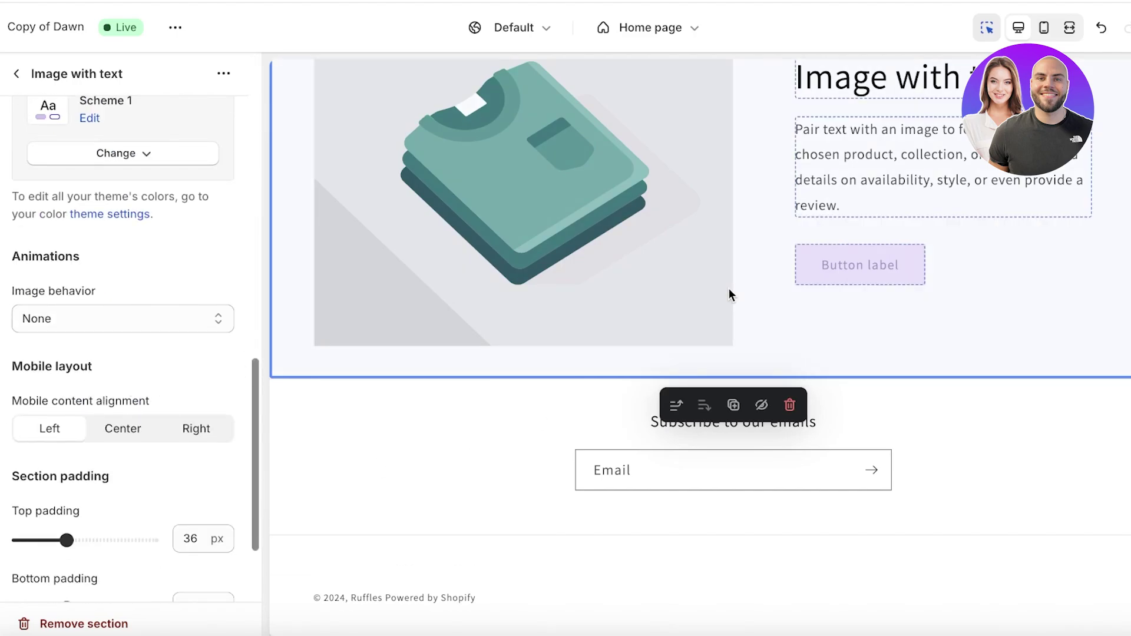
{"action": "scroll", "coordinate": [877, 154], "scroll_direction": "up", "scroll_amount": 15}
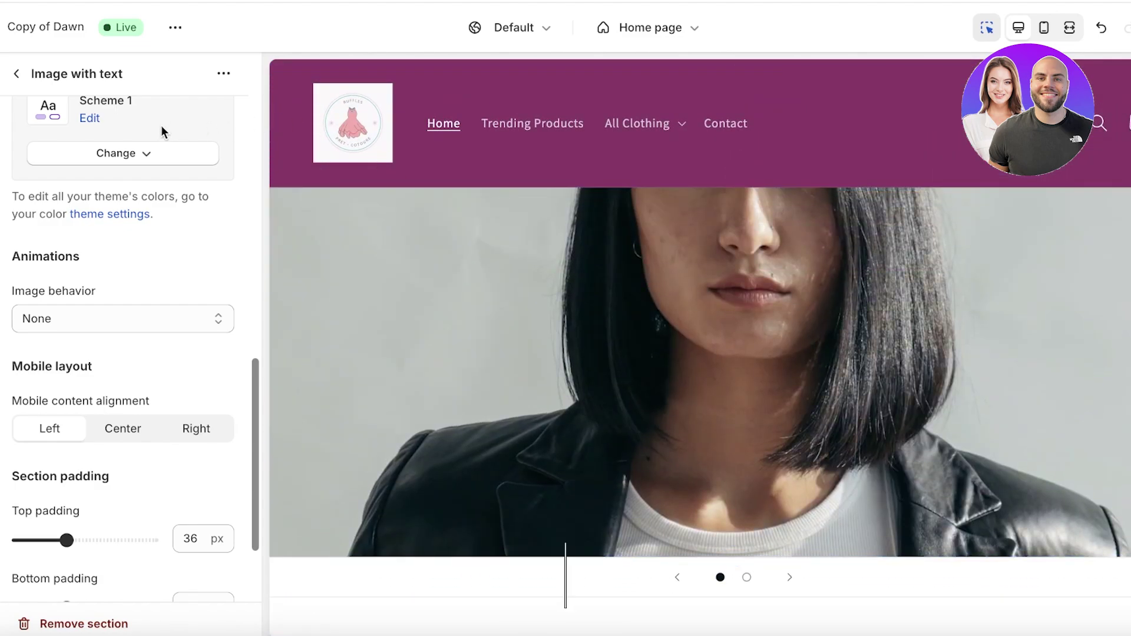
Return the editor to Products > Default product, then exit to the Themes page.
{"action": "left_click", "coordinate": [677, 31]}
{"action": "left_click", "coordinate": [607, 129]}
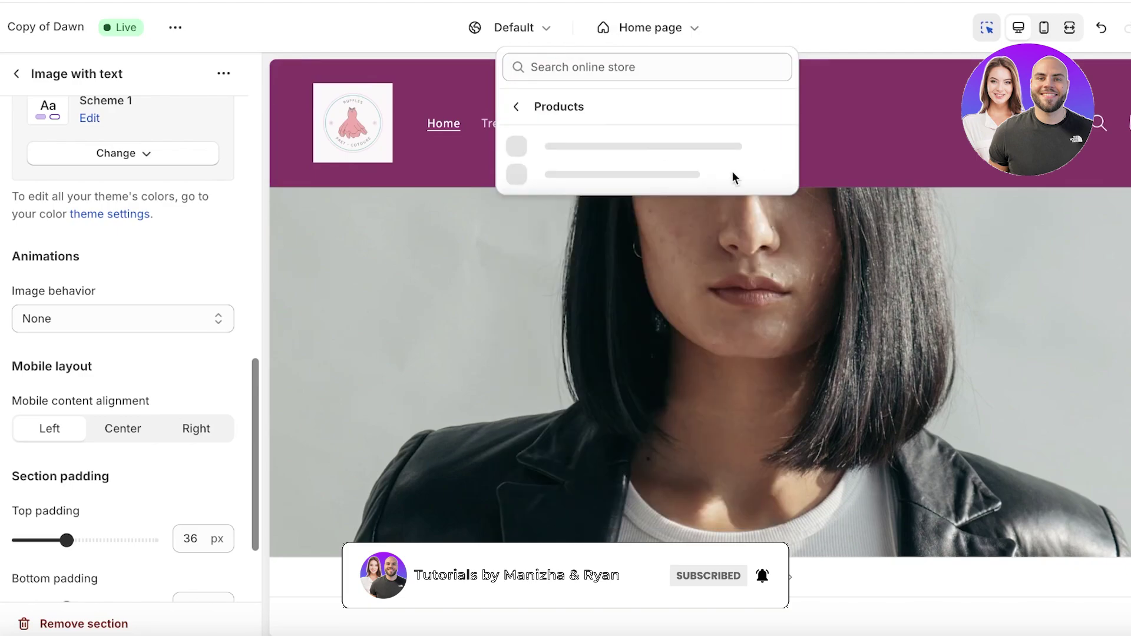
{"action": "left_click", "coordinate": [643, 156]}
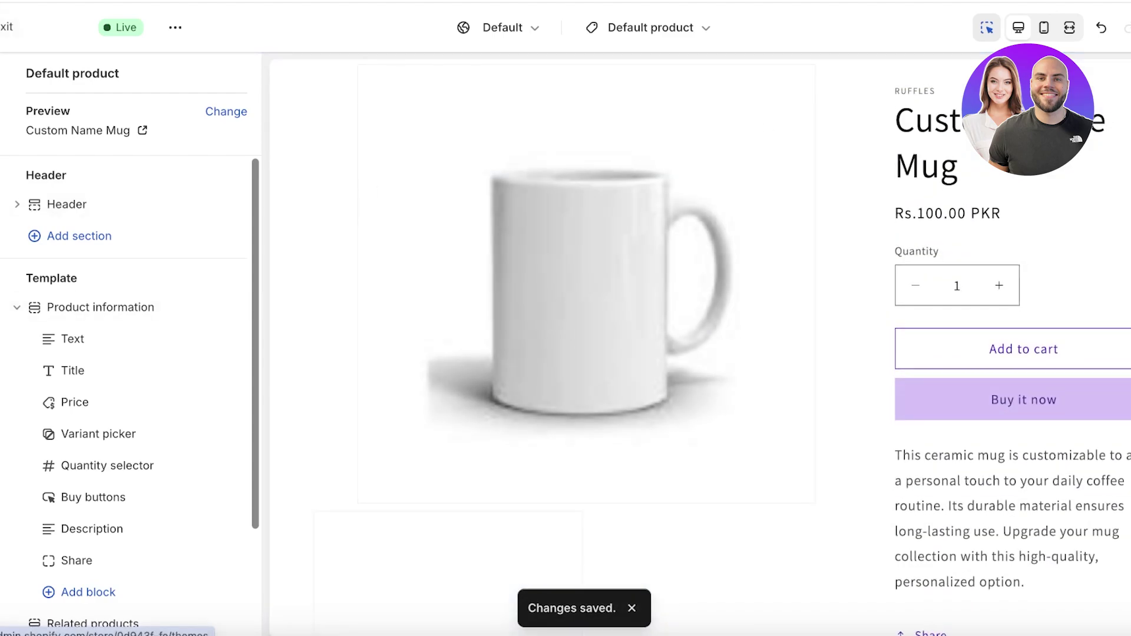
{"action": "left_click", "coordinate": [7, 27]}
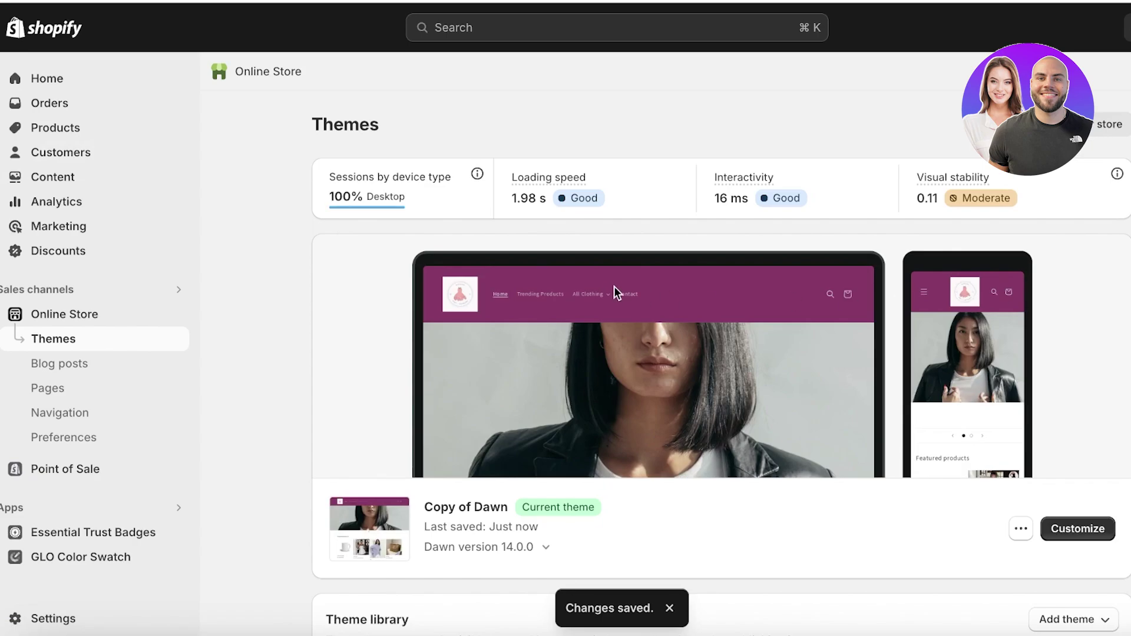
Open Edit code for Copy of Dawn and load the Layout file theme.liquid.
{"action": "scroll", "coordinate": [613, 288], "scroll_direction": "down", "scroll_amount": 3}
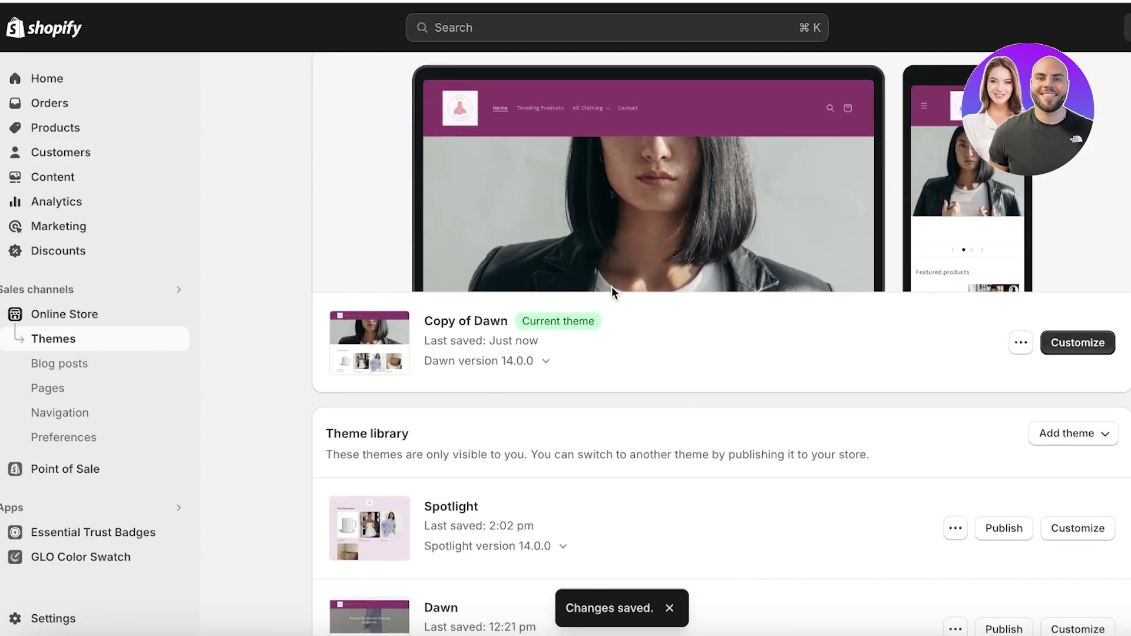
{"action": "left_click", "coordinate": [1020, 343]}
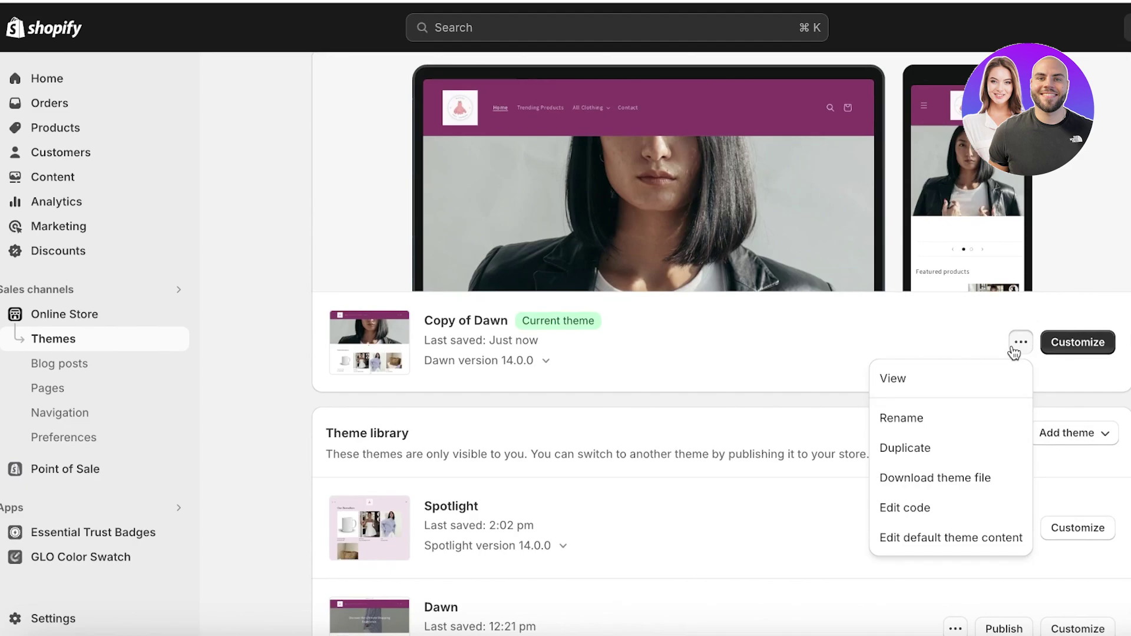
{"action": "left_click", "coordinate": [904, 507]}
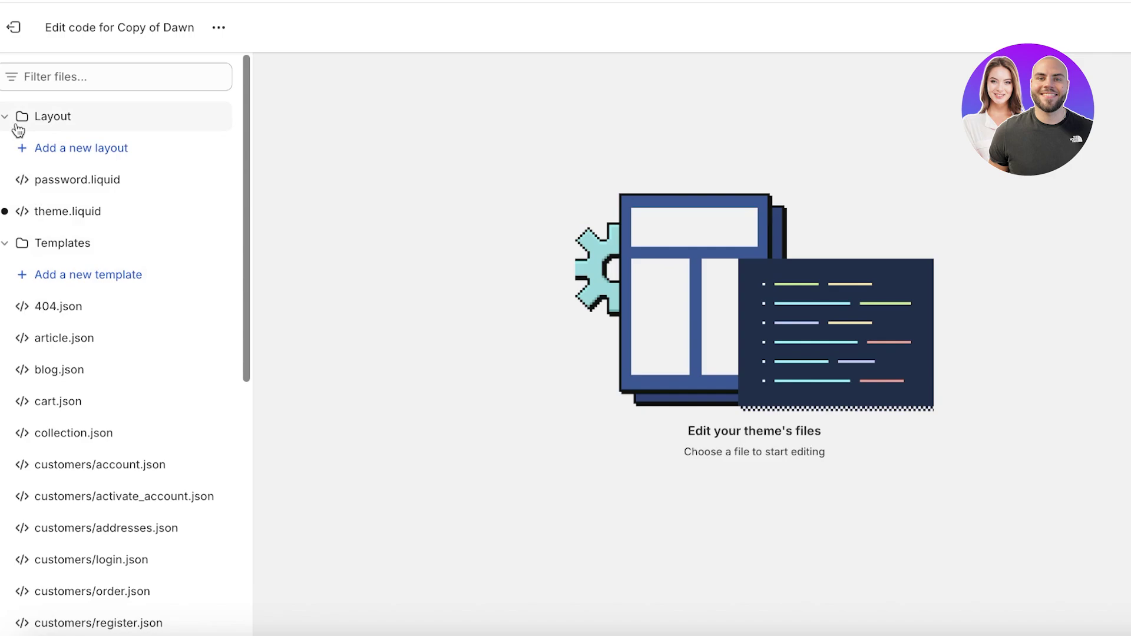
{"action": "left_click", "coordinate": [96, 224]}
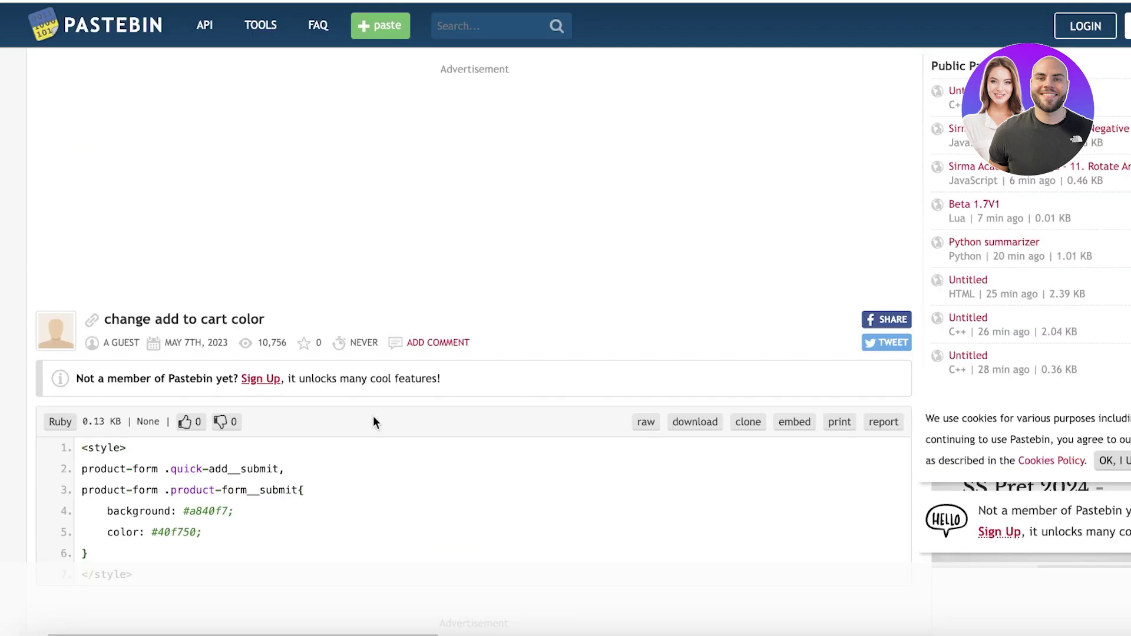
Copy the seven-line style block (background #a840f7, color #40f750) from the Pastebin paste.
{"action": "scroll", "coordinate": [127, 503], "scroll_direction": "down", "scroll_amount": 1}
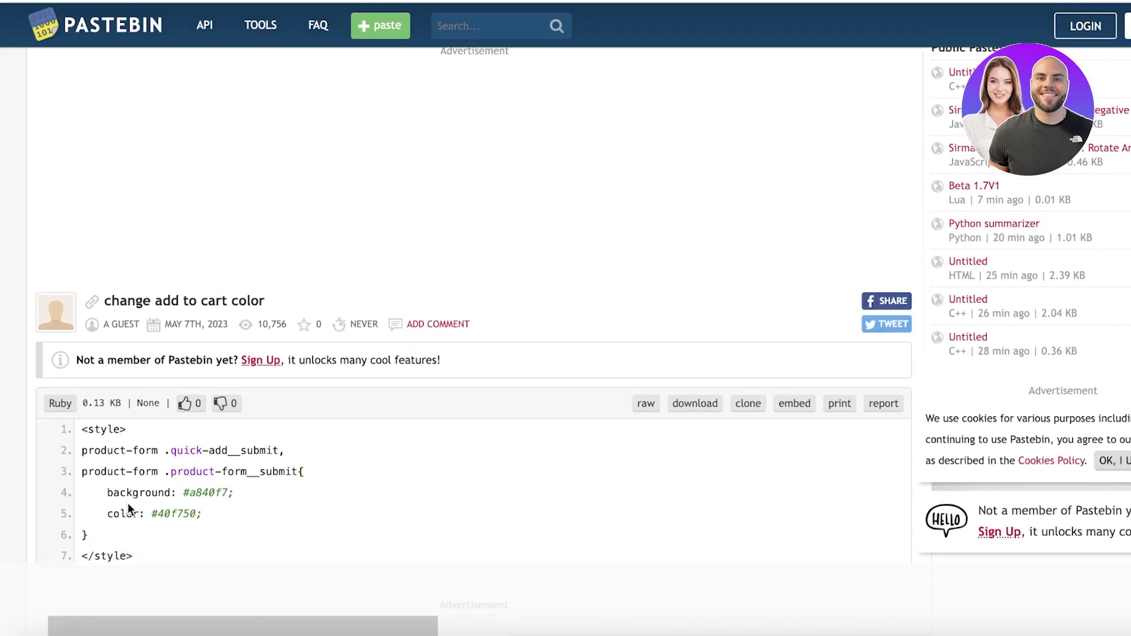
{"action": "scroll", "coordinate": [218, 472], "scroll_direction": "down", "scroll_amount": 1}
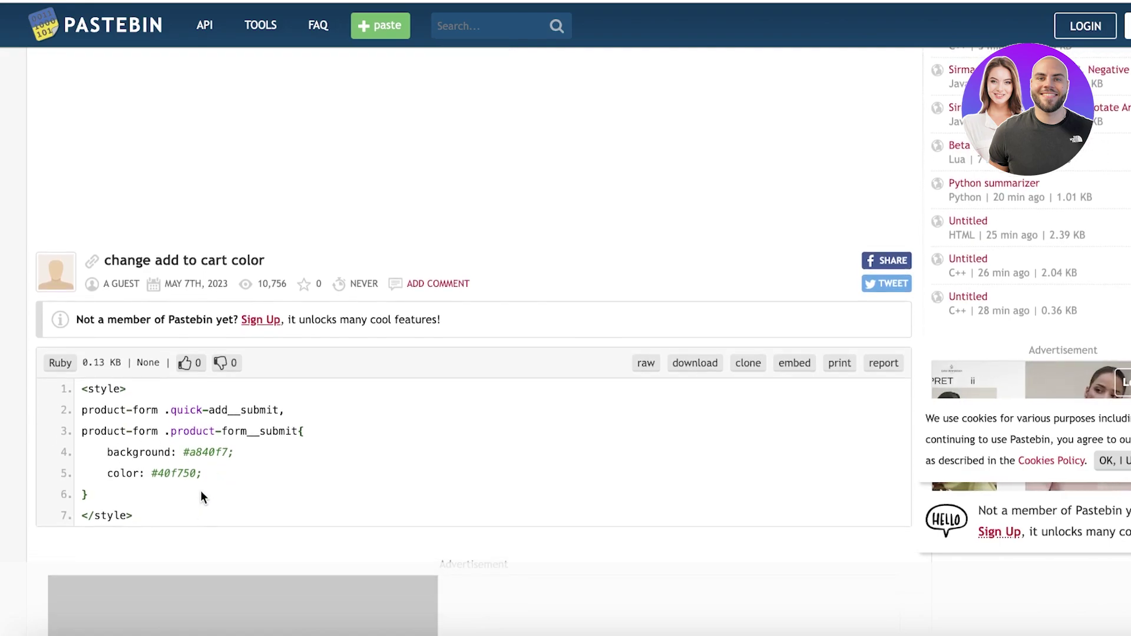
{"action": "scroll", "coordinate": [201, 490], "scroll_direction": "down", "scroll_amount": 1}
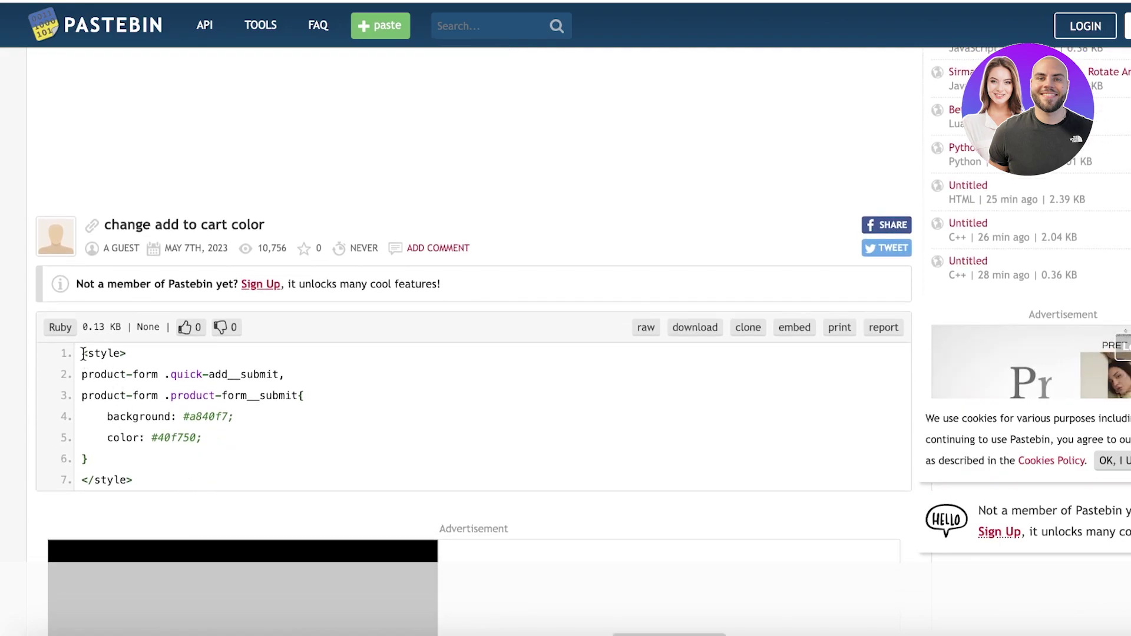
{"action": "left_click_drag", "start_coordinate": [82, 354], "coordinate": [222, 485]}
{"action": "right_click", "coordinate": [157, 411]}
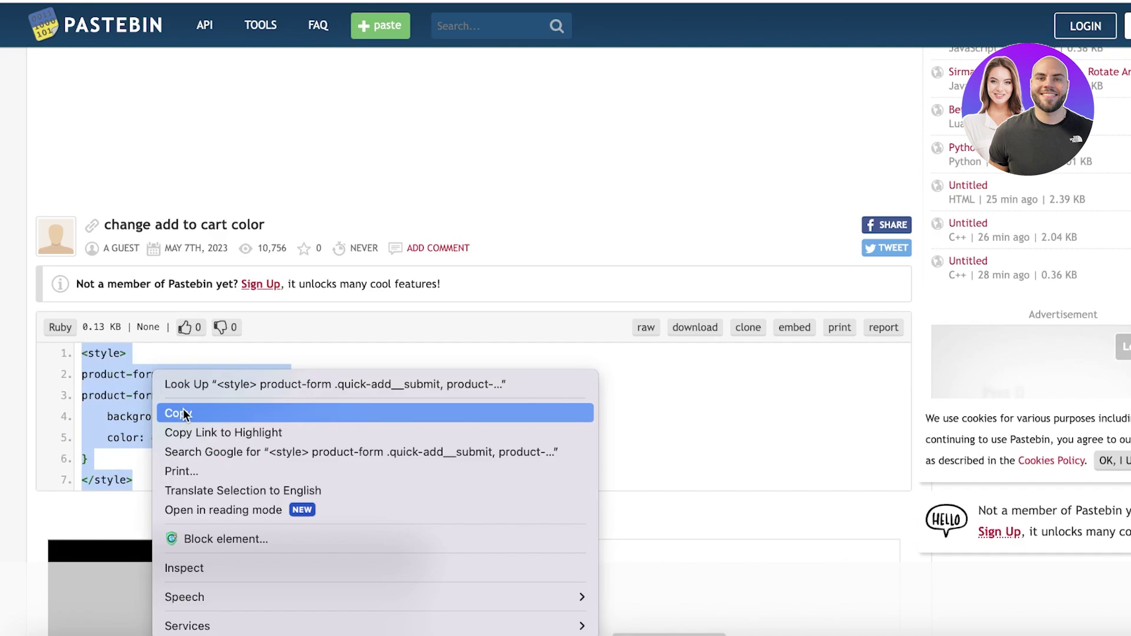
{"action": "left_click", "coordinate": [183, 411]}
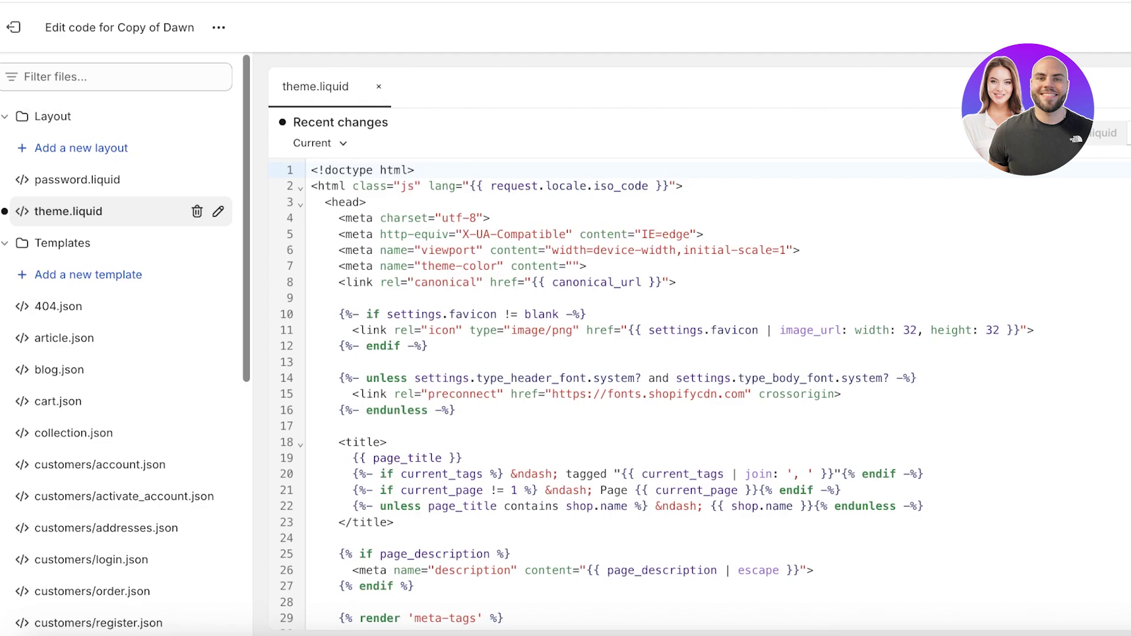
Add blank lines after the cjpod include near the end of theme.liquid.
{"action": "scroll", "coordinate": [676, 486], "scroll_direction": "down", "scroll_amount": 20}
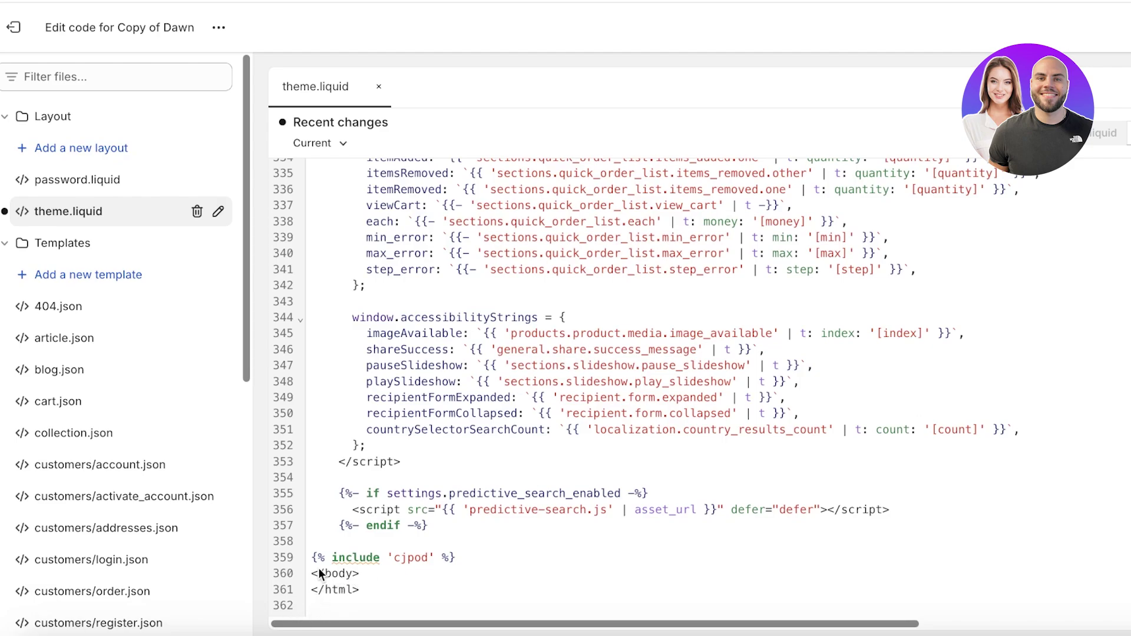
{"action": "left_click", "coordinate": [467, 556]}
{"action": "key", "text": "Return"}
{"action": "key", "text": "Return"}
{"action": "key", "text": "Return"}
{"action": "key", "text": "Return"}
{"action": "key", "text": "Return"}
{"action": "key", "text": "Return"}
{"action": "key", "text": "Return"}
{"action": "key", "text": "Return"}
{"action": "key", "text": "Return"}
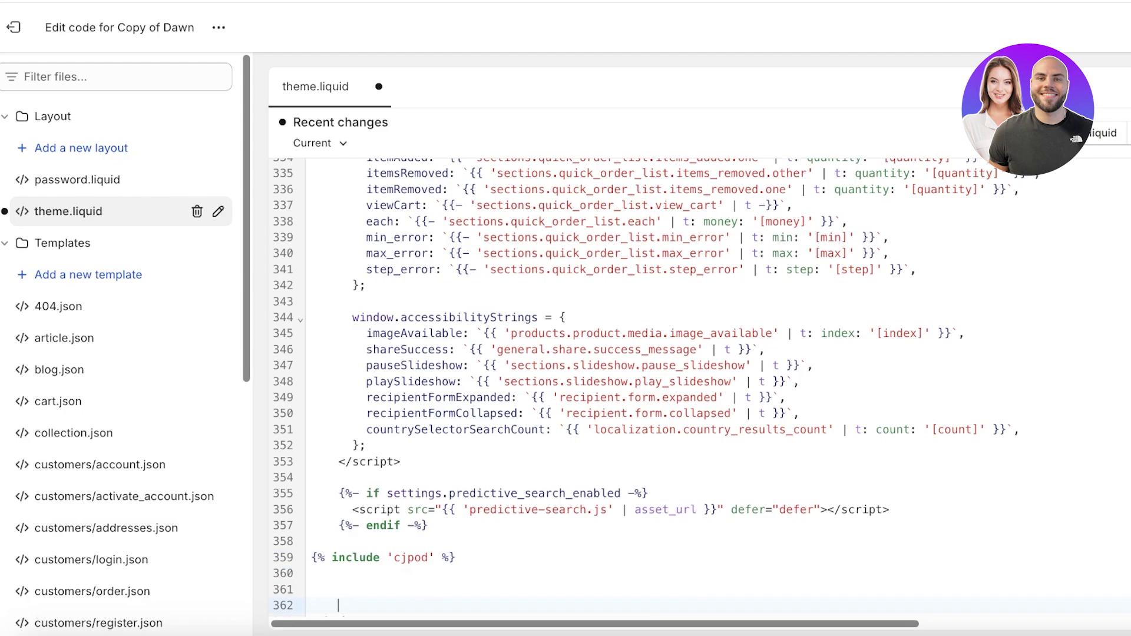
Paste the add-to-cart style block into the blank lines just before </body>.
{"action": "scroll", "coordinate": [522, 405], "scroll_direction": "down", "scroll_amount": 1}
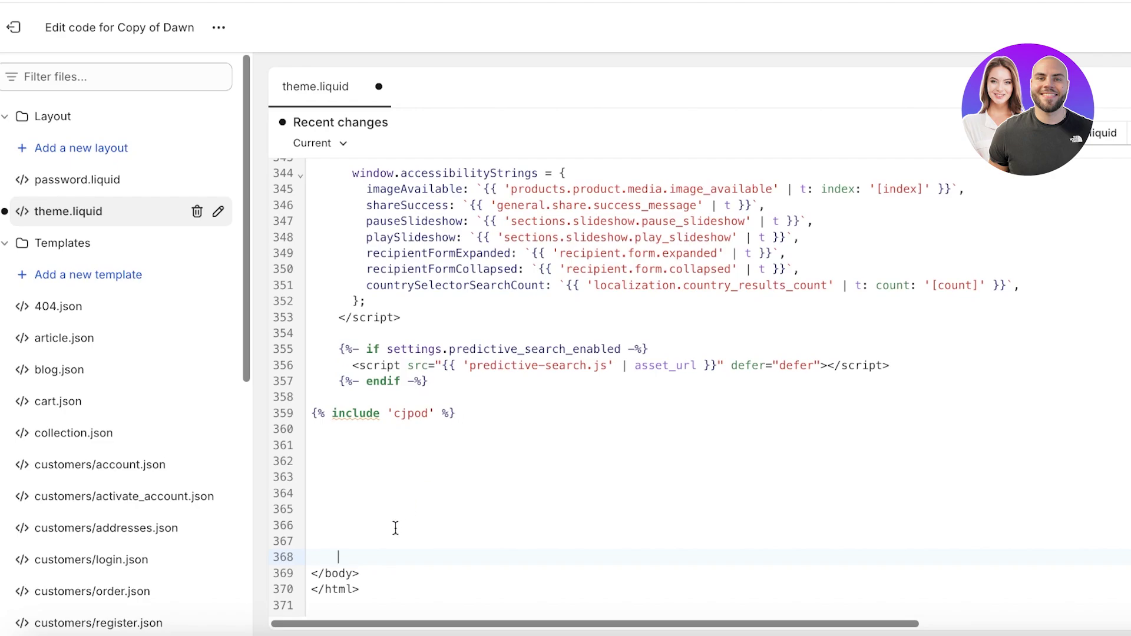
{"action": "left_click", "coordinate": [339, 494]}
{"action": "right_click", "coordinate": [371, 477]}
{"action": "left_click", "coordinate": [409, 385]}
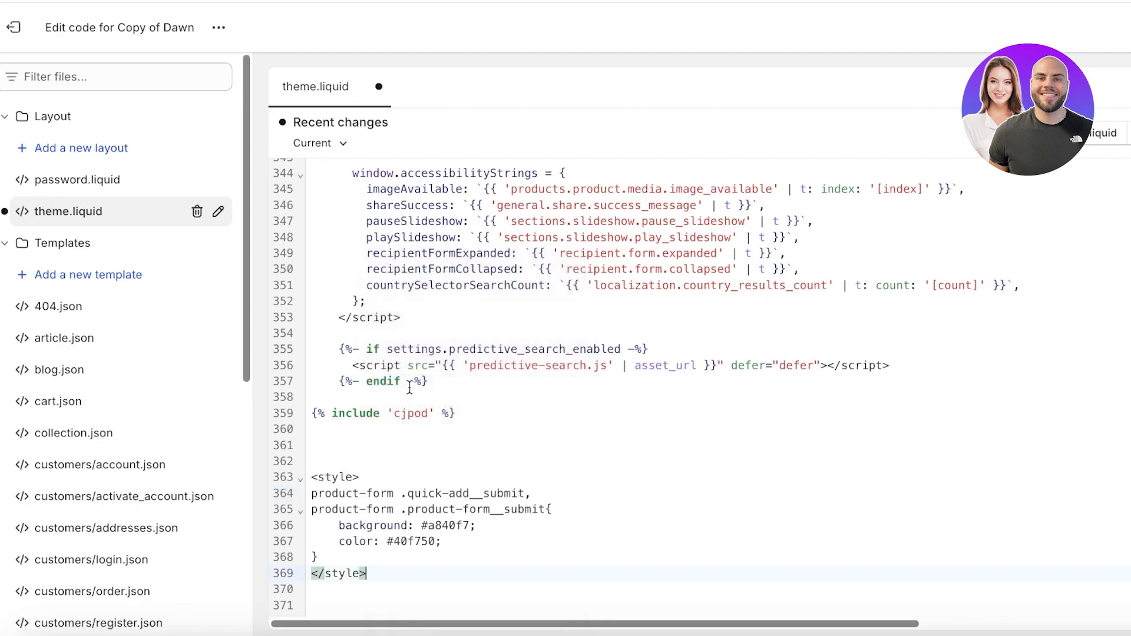
{"action": "scroll", "coordinate": [382, 506], "scroll_direction": "down", "scroll_amount": 2}
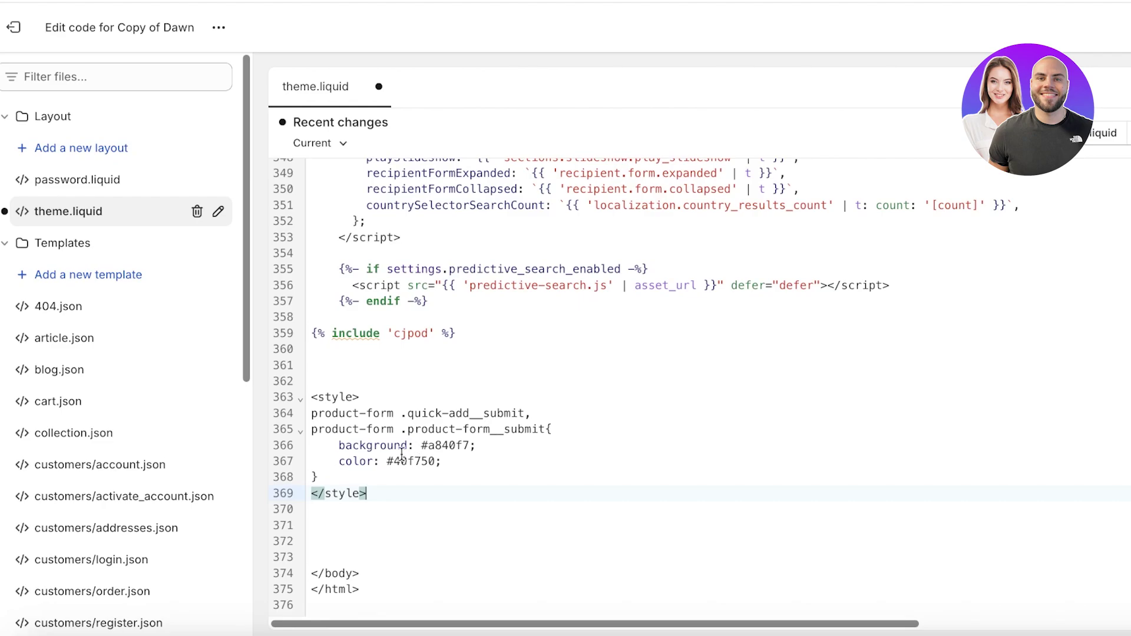
{"action": "left_click_drag", "start_coordinate": [331, 444], "coordinate": [500, 469]}
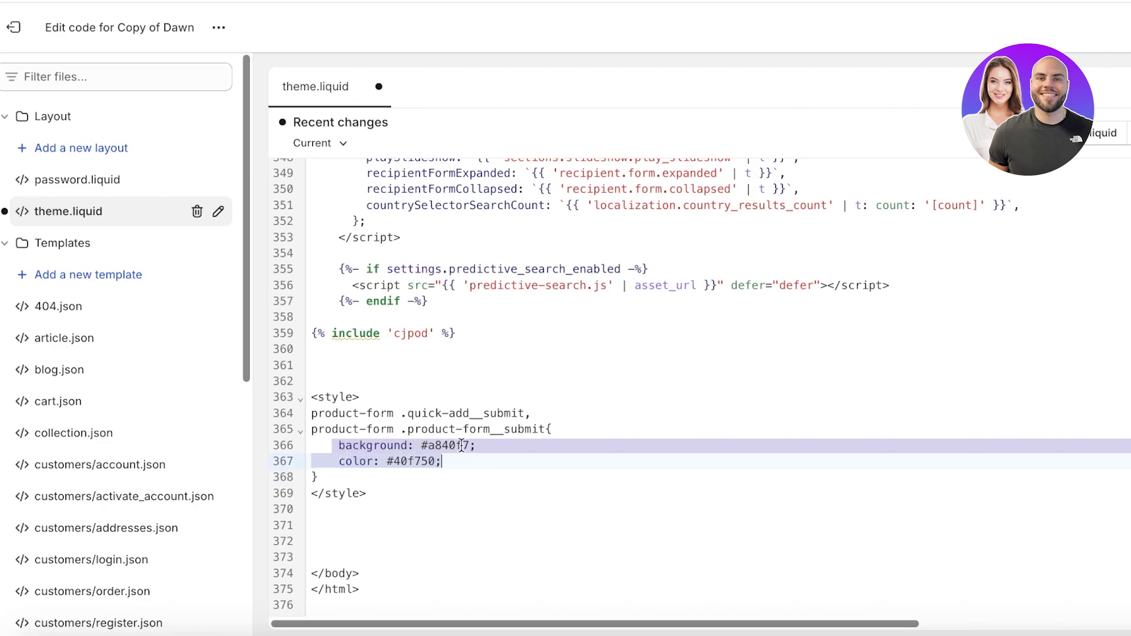
{"action": "left_click", "coordinate": [440, 470]}
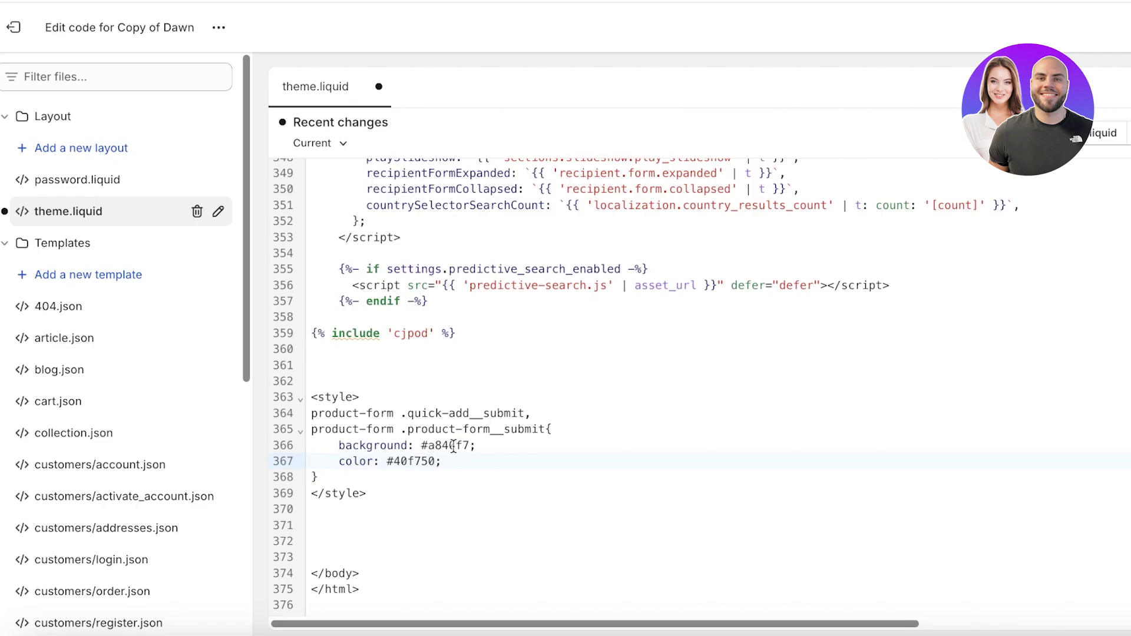
Search Google for 'color pick' in a new tab to get its colour picker.
{"action": "key", "text": "ctrl+t"}
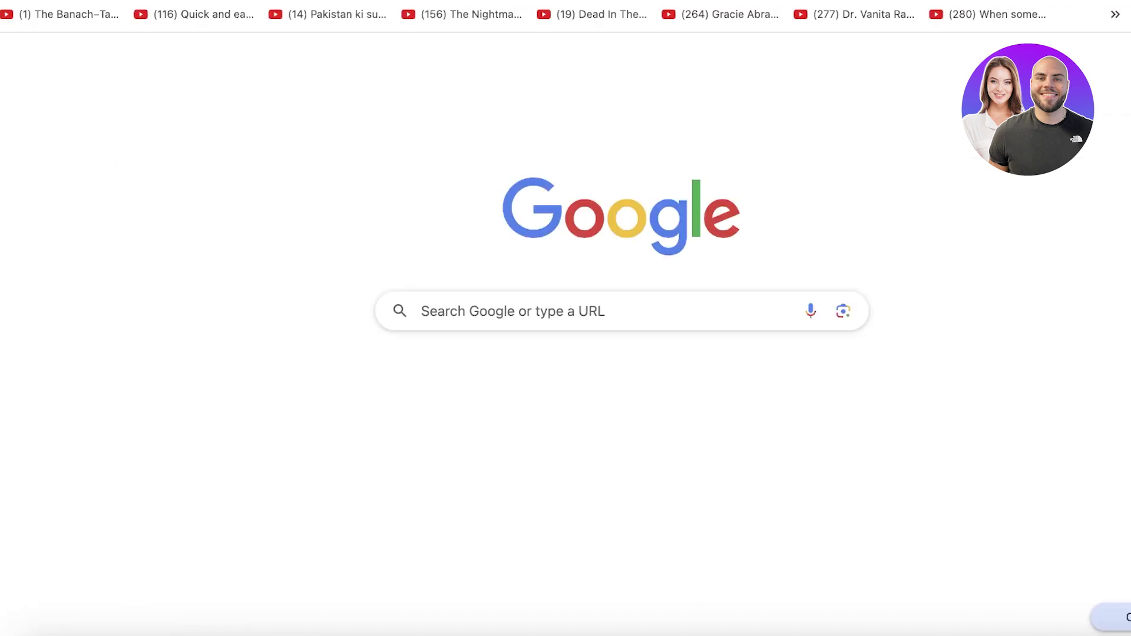
{"action": "type", "text": "color pick"}
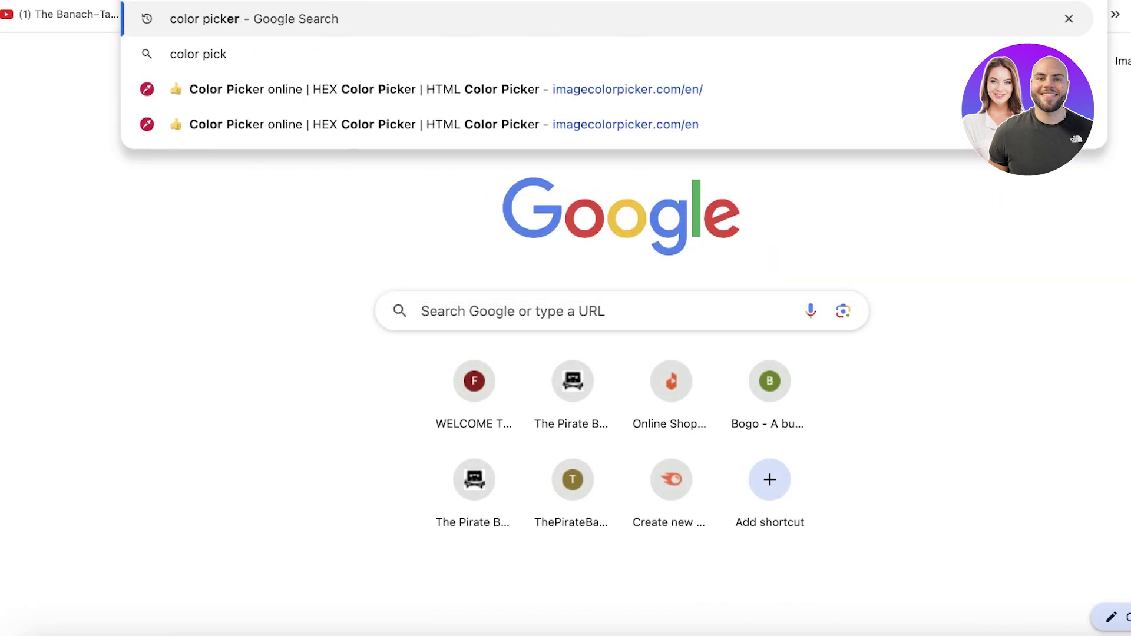
{"action": "key", "text": "Return"}
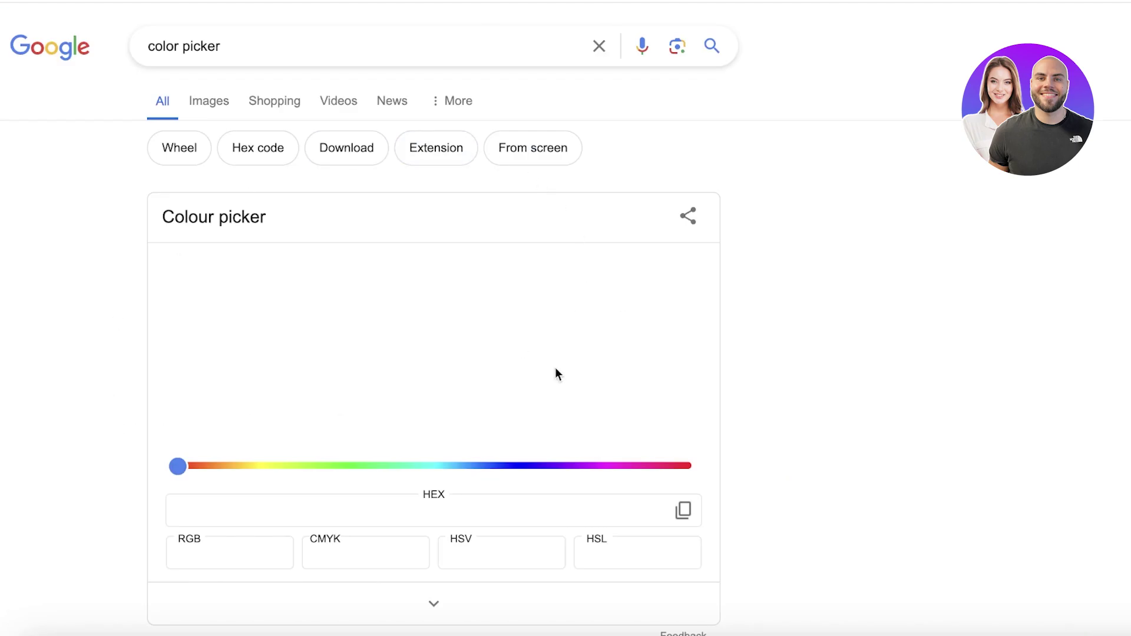
{"action": "scroll", "coordinate": [358, 383], "scroll_direction": "down", "scroll_amount": 3}
{"action": "scroll", "coordinate": [449, 209], "scroll_direction": "up", "scroll_amount": 3}
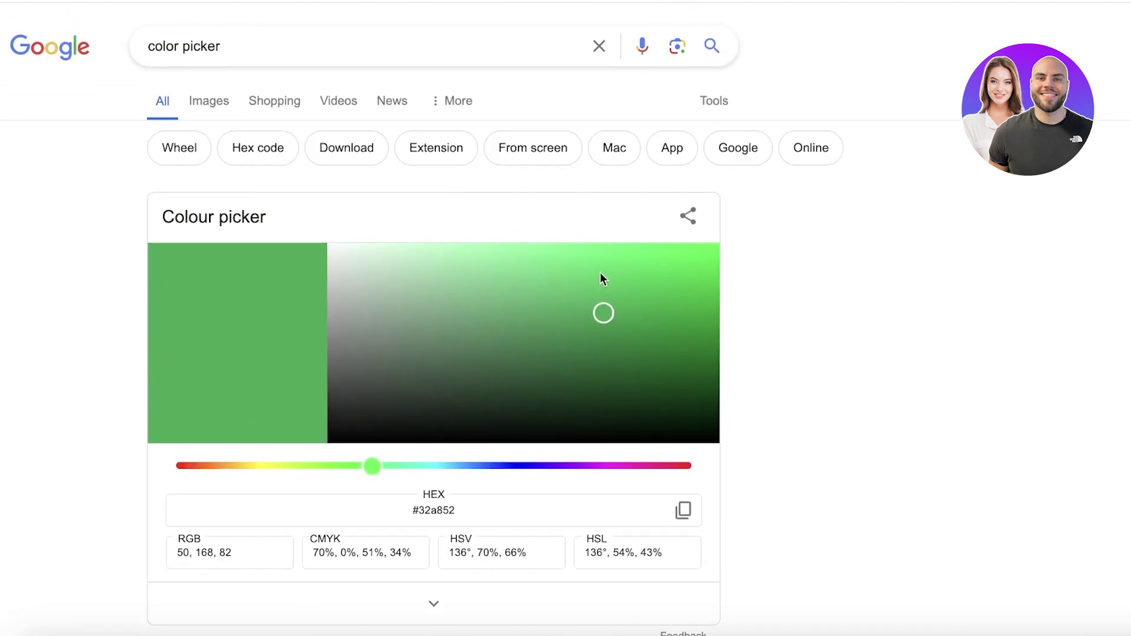
Pick blue-grey #505d8c and paste it over the #a840f7 background value in theme.liquid.
{"action": "mouse_move", "coordinate": [502, 466]}
{"action": "left_mouse_down"}
{"action": "mouse_move", "coordinate": [647, 467]}
{"action": "mouse_move", "coordinate": [303, 466]}
{"action": "mouse_move", "coordinate": [502, 468]}
{"action": "left_mouse_up"}
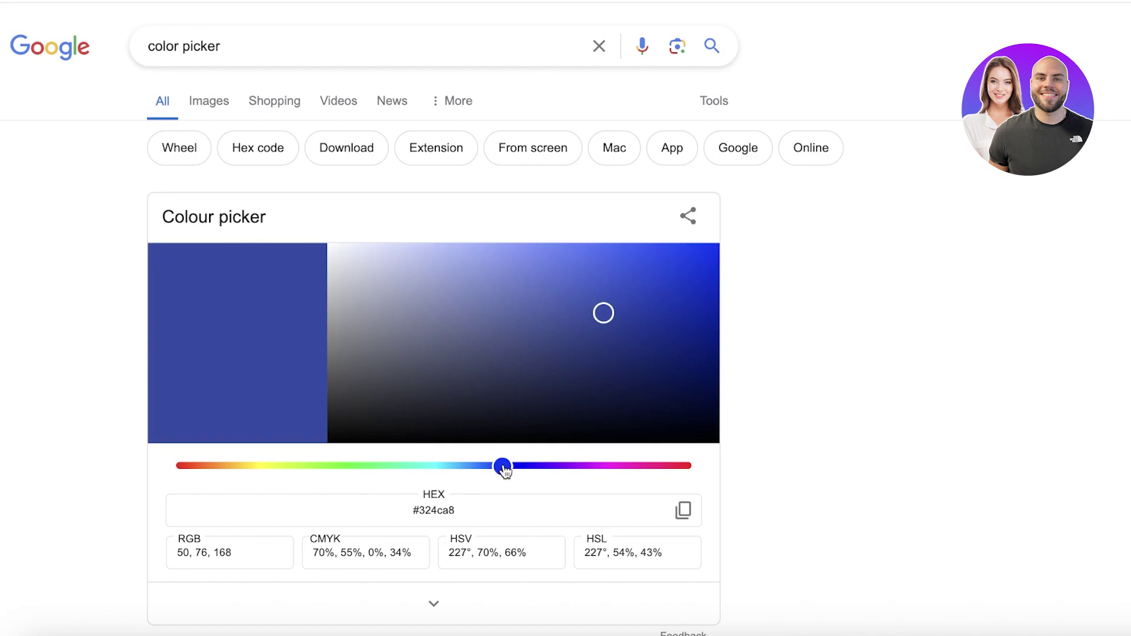
{"action": "left_click_drag", "start_coordinate": [612, 334], "coordinate": [497, 334]}
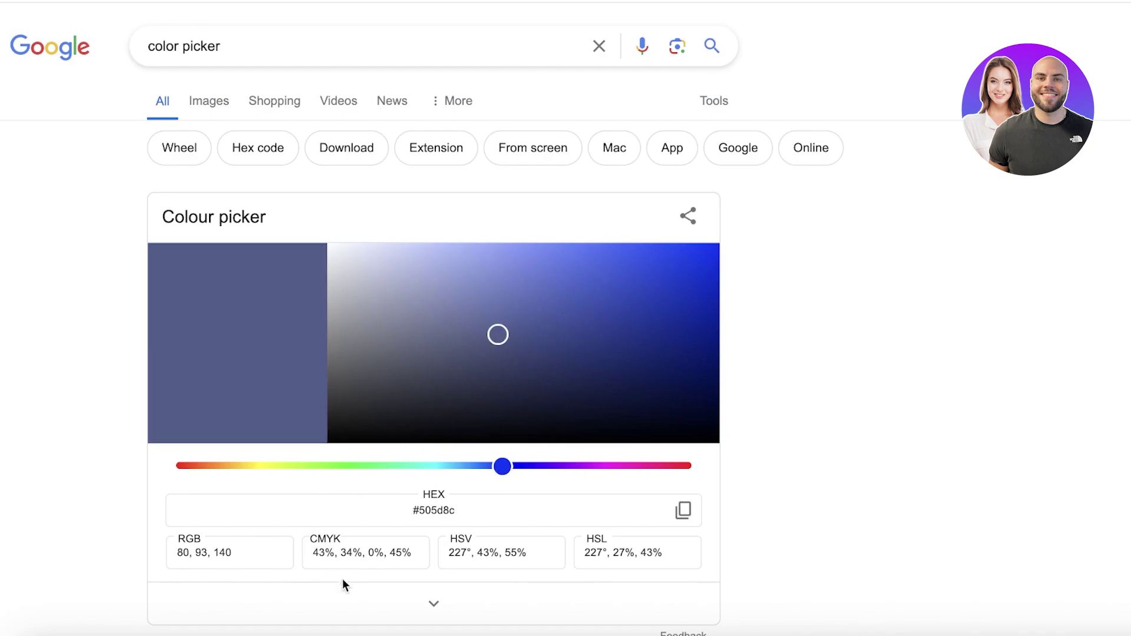
{"action": "left_click", "coordinate": [675, 515]}
{"action": "key", "text": "ctrl+c"}
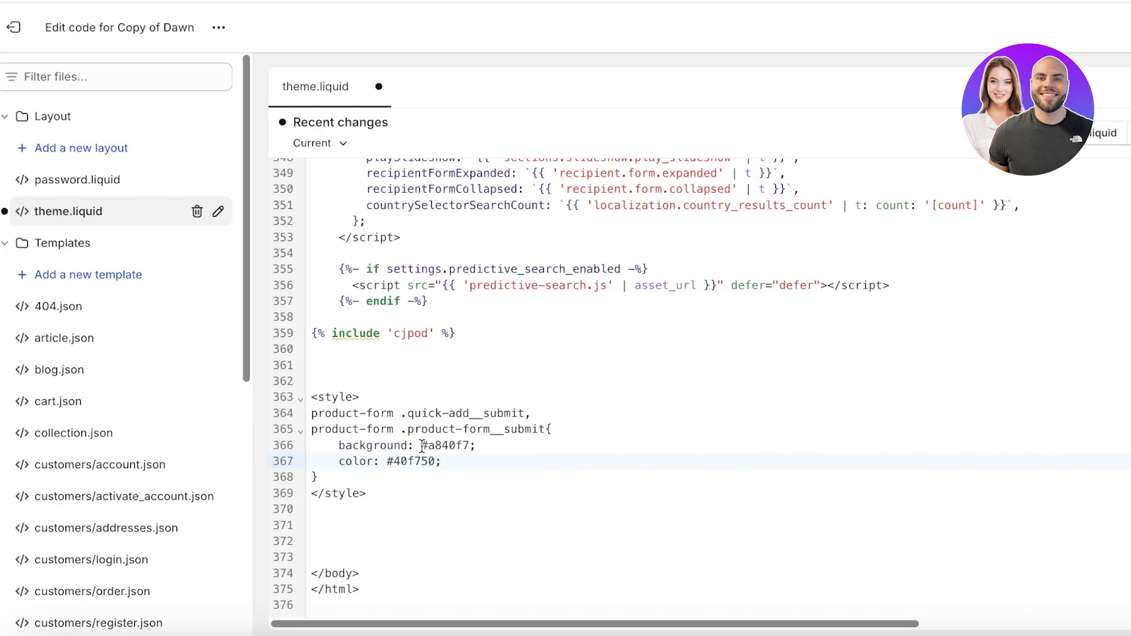
{"action": "left_click_drag", "start_coordinate": [420, 445], "coordinate": [473, 445]}
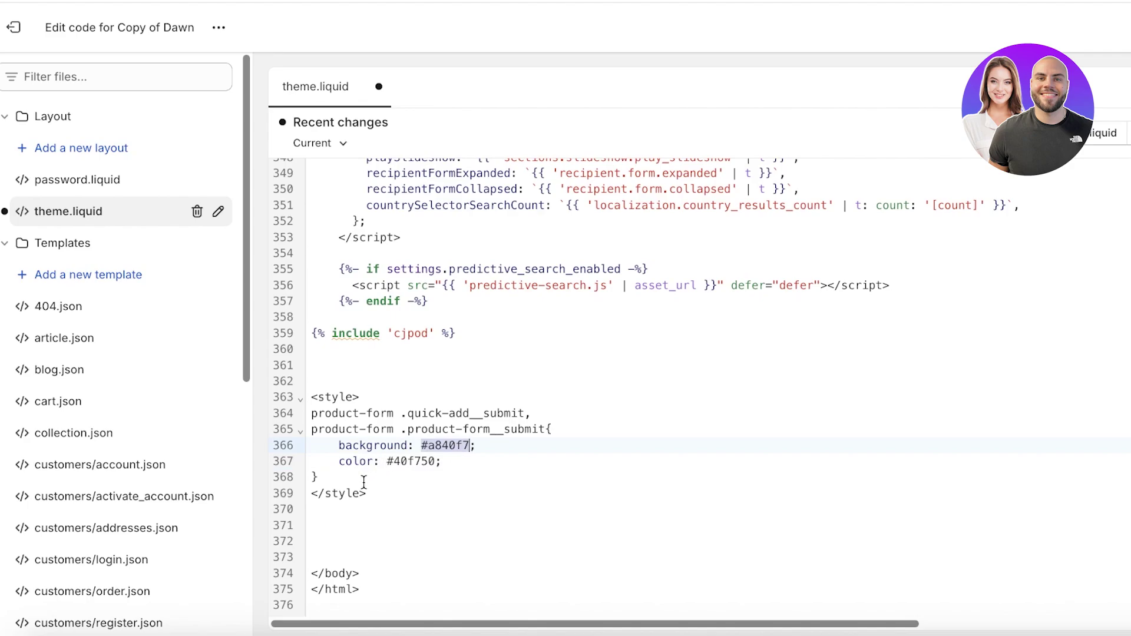
{"action": "key", "text": "ctrl+v"}
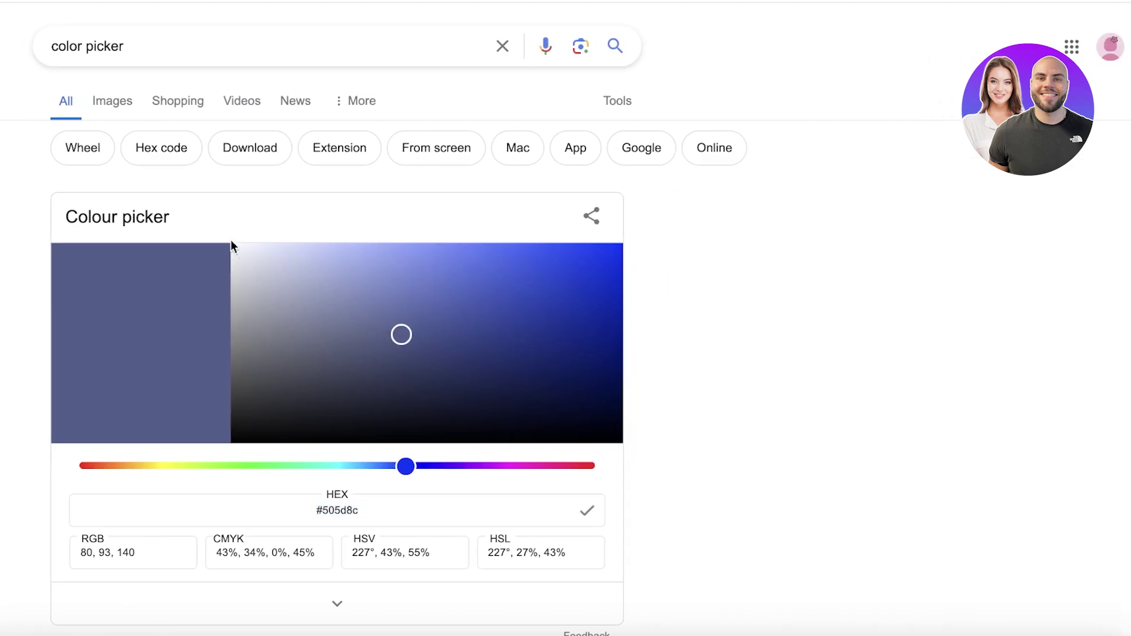
Pick and copy near-white #fafafc in the colour picker, then return to theme.liquid.
{"action": "left_click", "coordinate": [238, 262]}
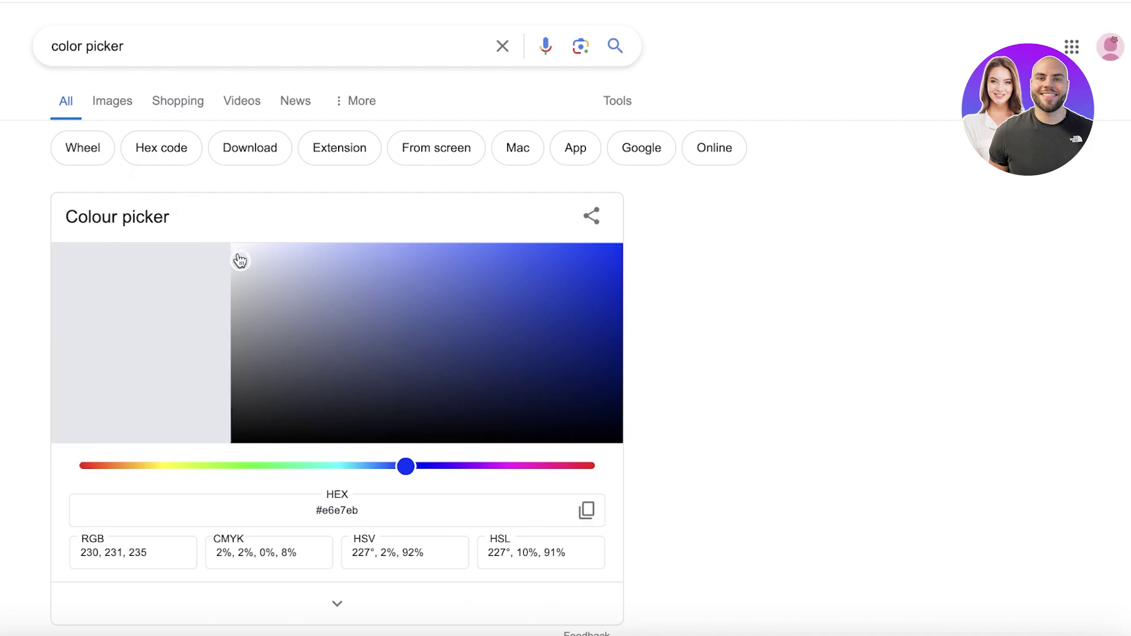
{"action": "left_click", "coordinate": [235, 246]}
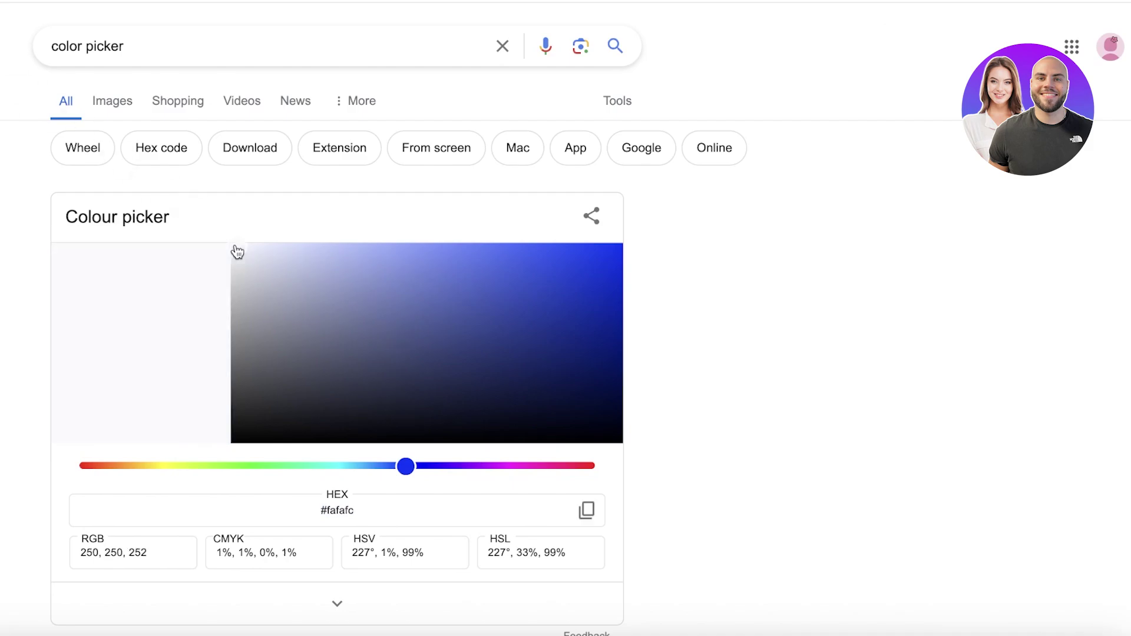
{"action": "left_click", "coordinate": [586, 510]}
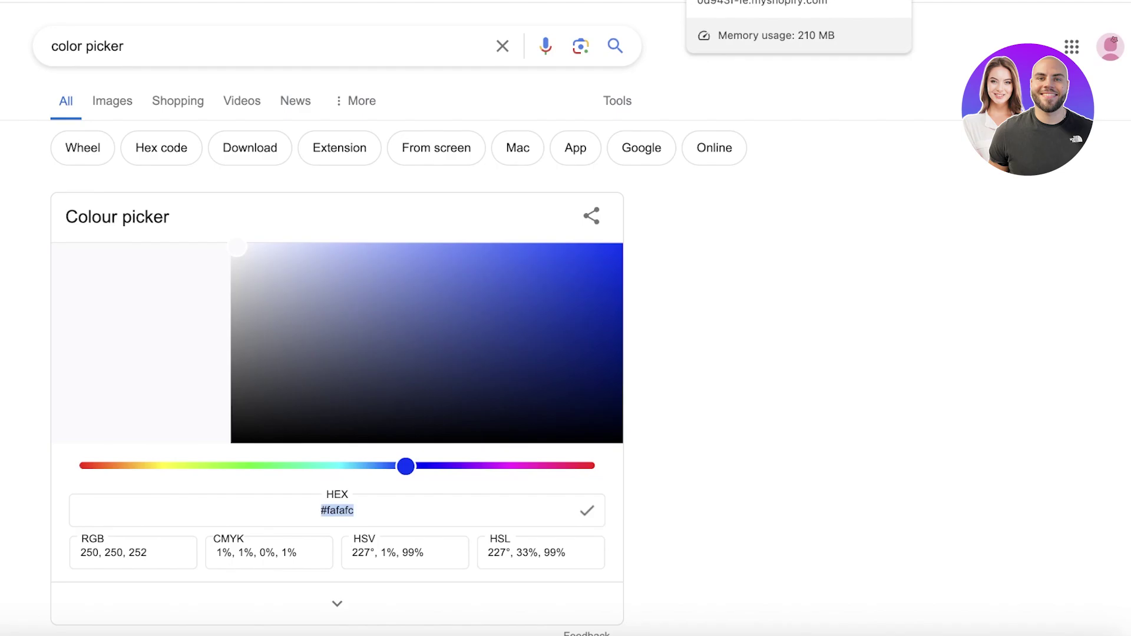
{"action": "left_click", "coordinate": [754, 0]}
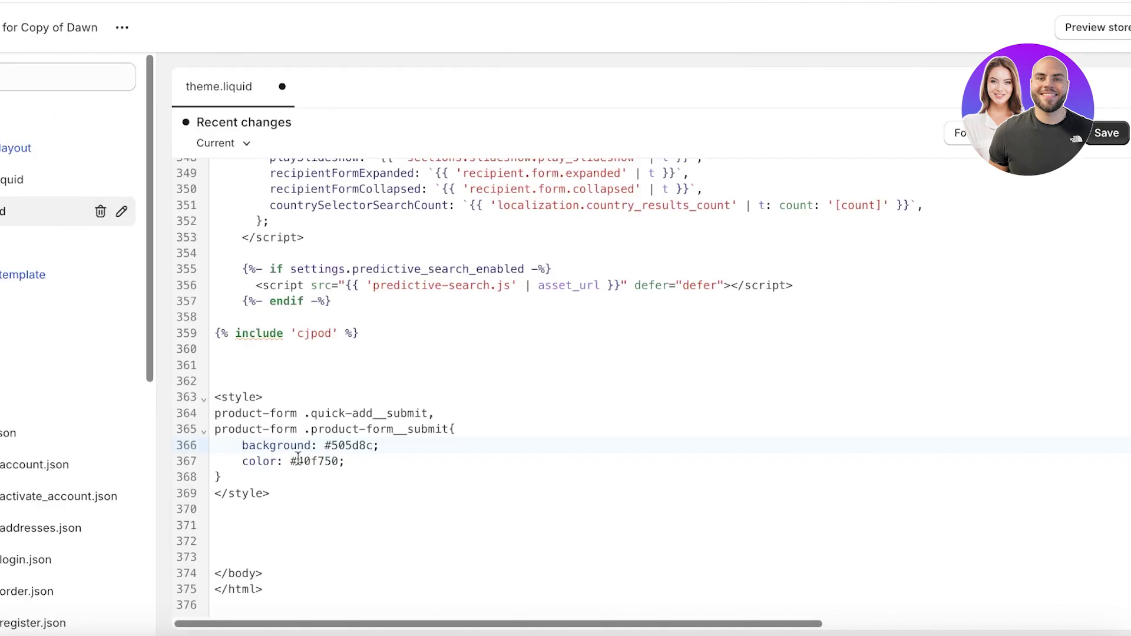
Replace text colour #40f750 with #fafafc, save theme.liquid, and preview the store.
{"action": "left_click_drag", "start_coordinate": [290, 461], "coordinate": [341, 468]}
{"action": "key", "text": "ctrl+v"}
{"action": "left_click", "coordinate": [1106, 133]}
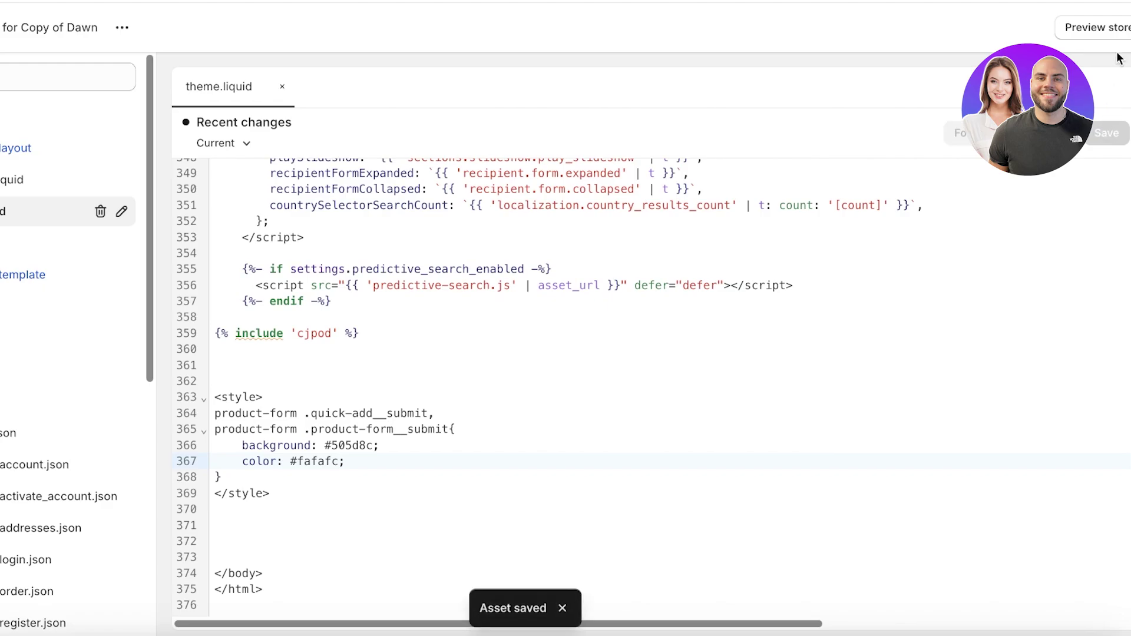
{"action": "left_click", "coordinate": [1112, 34]}
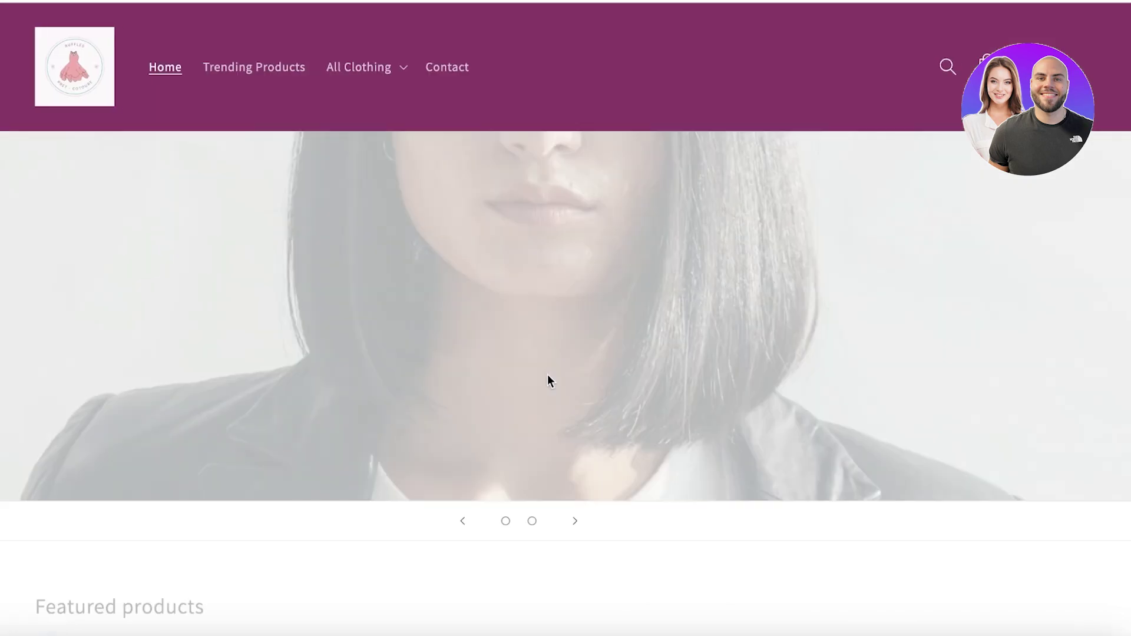
Open the Party Dress product page from Featured products in the store preview.
{"action": "scroll", "coordinate": [546, 377], "scroll_direction": "down", "scroll_amount": 10}
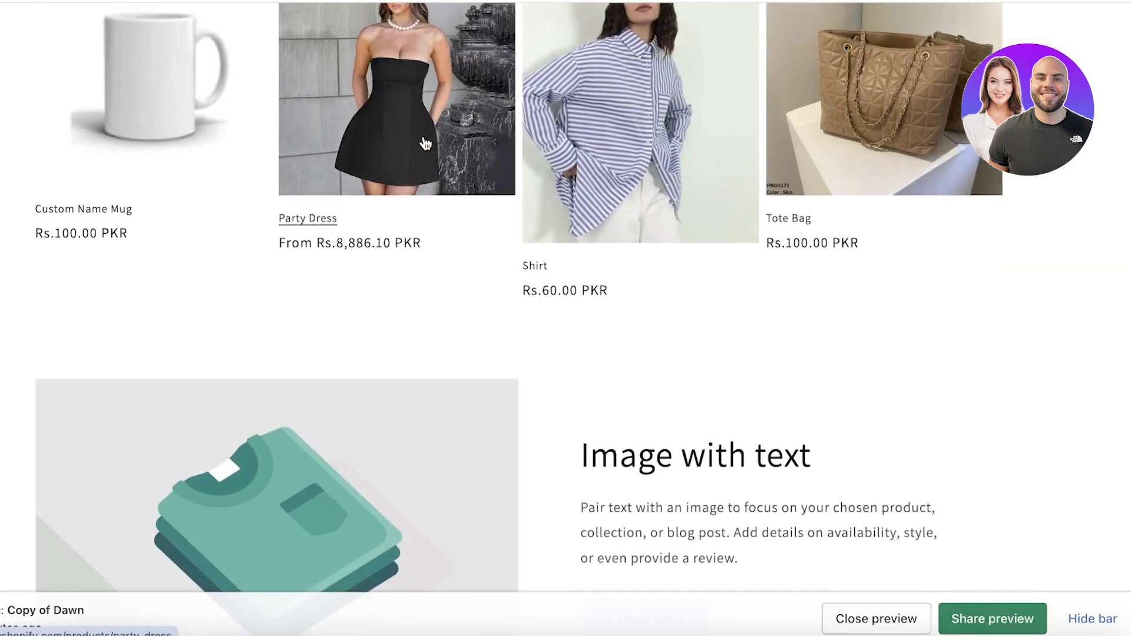
{"action": "left_click", "coordinate": [425, 144]}
{"action": "scroll", "coordinate": [927, 231], "scroll_direction": "down", "scroll_amount": 2}
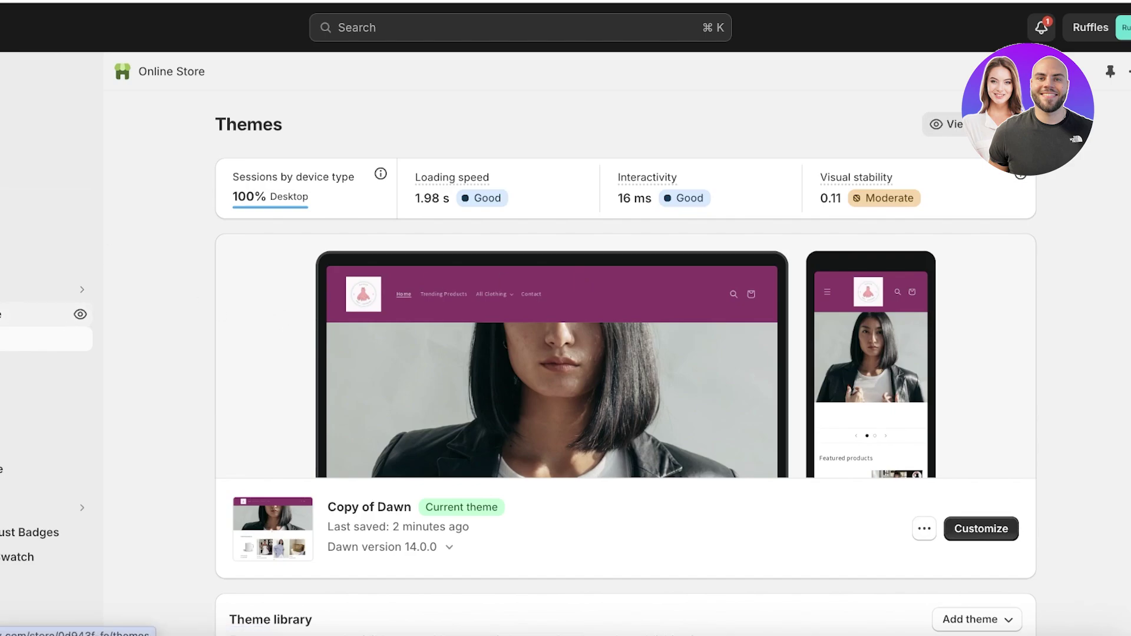
{"action": "left_click", "coordinate": [981, 528]}
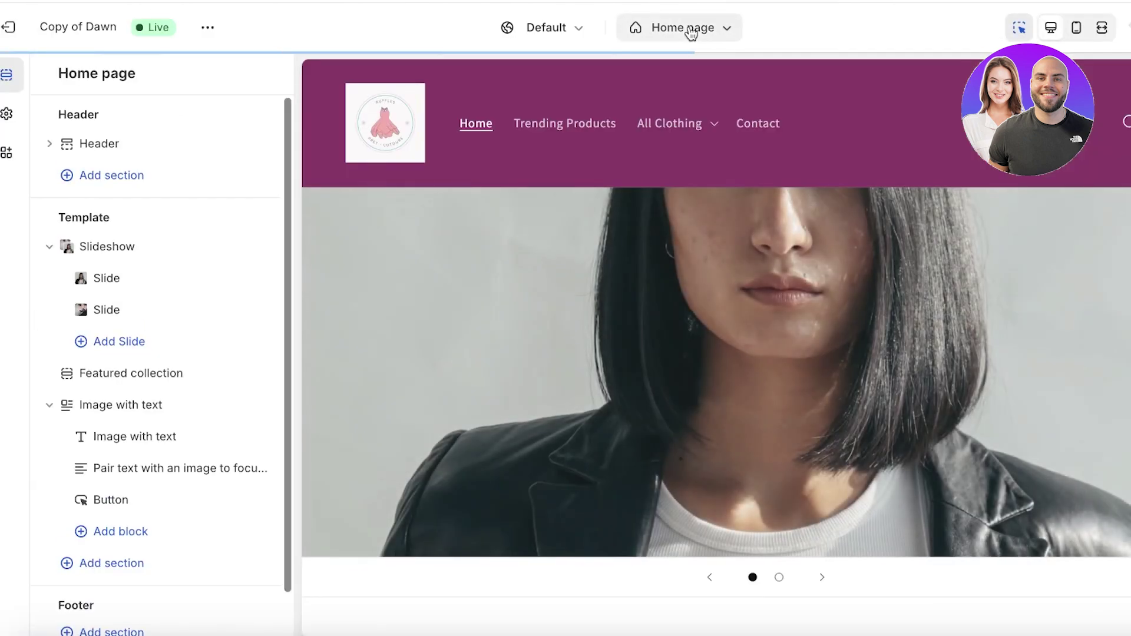
{"action": "left_click", "coordinate": [687, 28]}
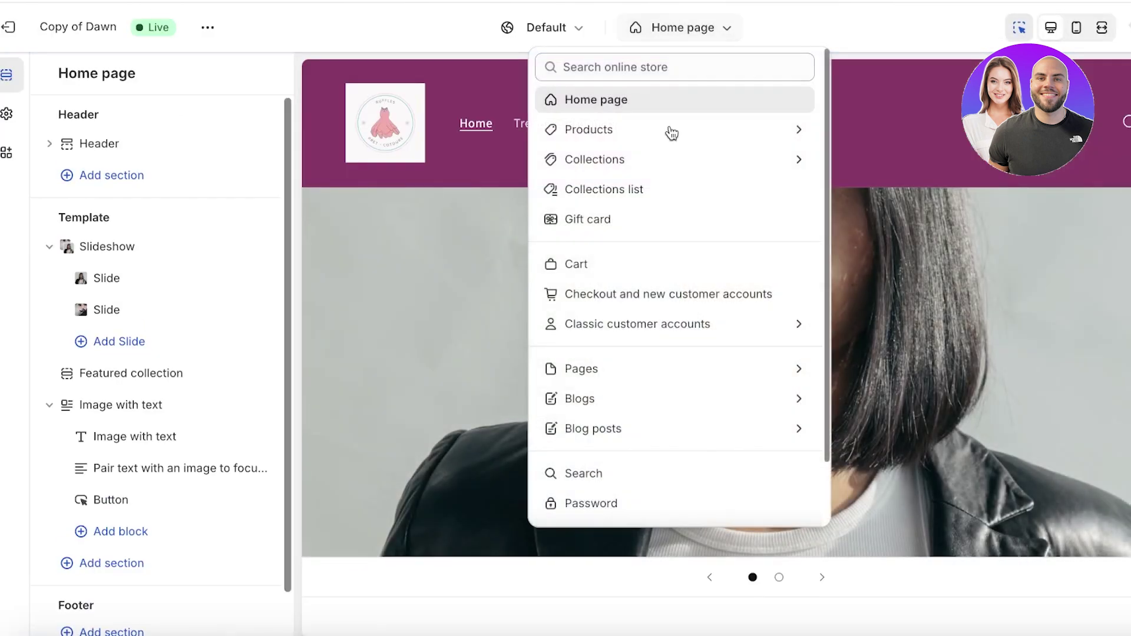
{"action": "left_click", "coordinate": [609, 131]}
{"action": "left_click", "coordinate": [614, 171]}
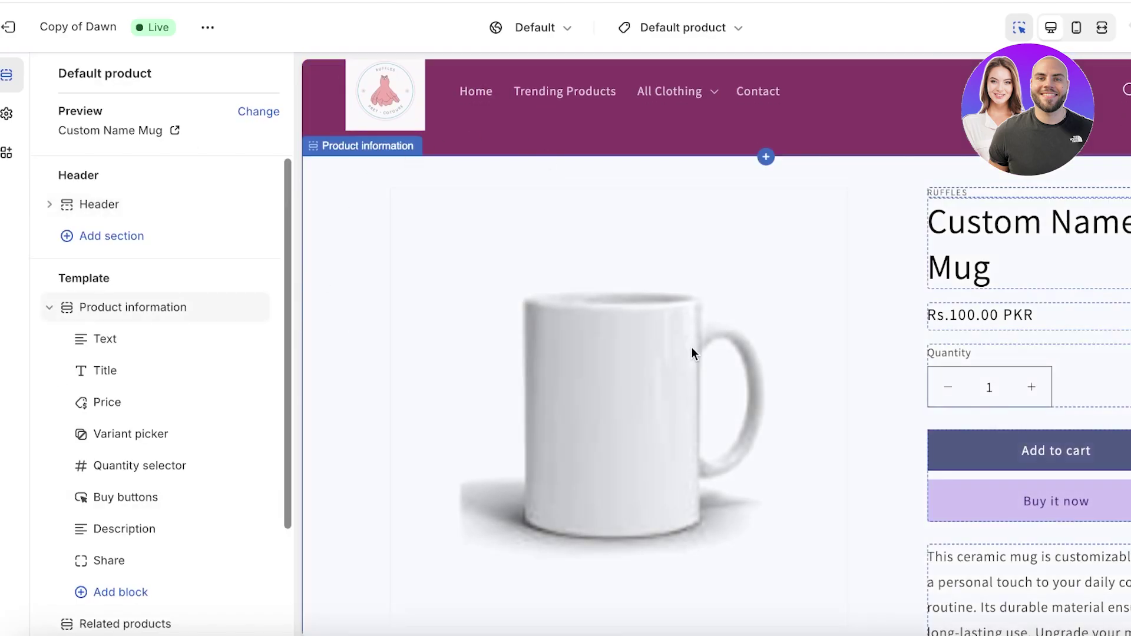
{"action": "left_click", "coordinate": [137, 504]}
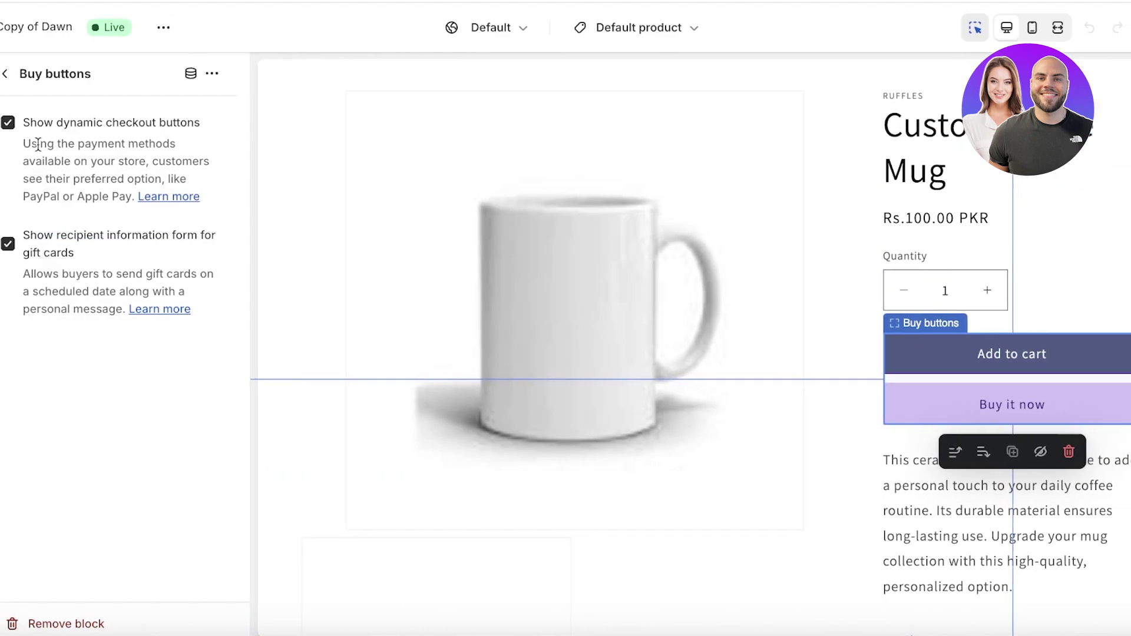
{"action": "left_click", "coordinate": [9, 125]}
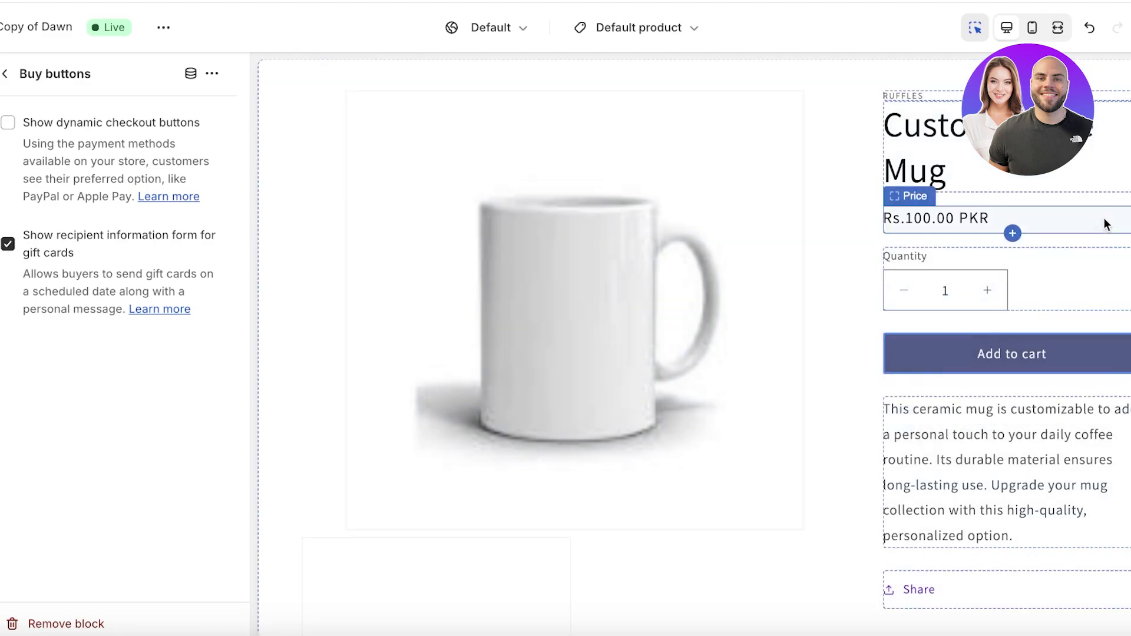
{"action": "left_click", "coordinate": [37, 125]}
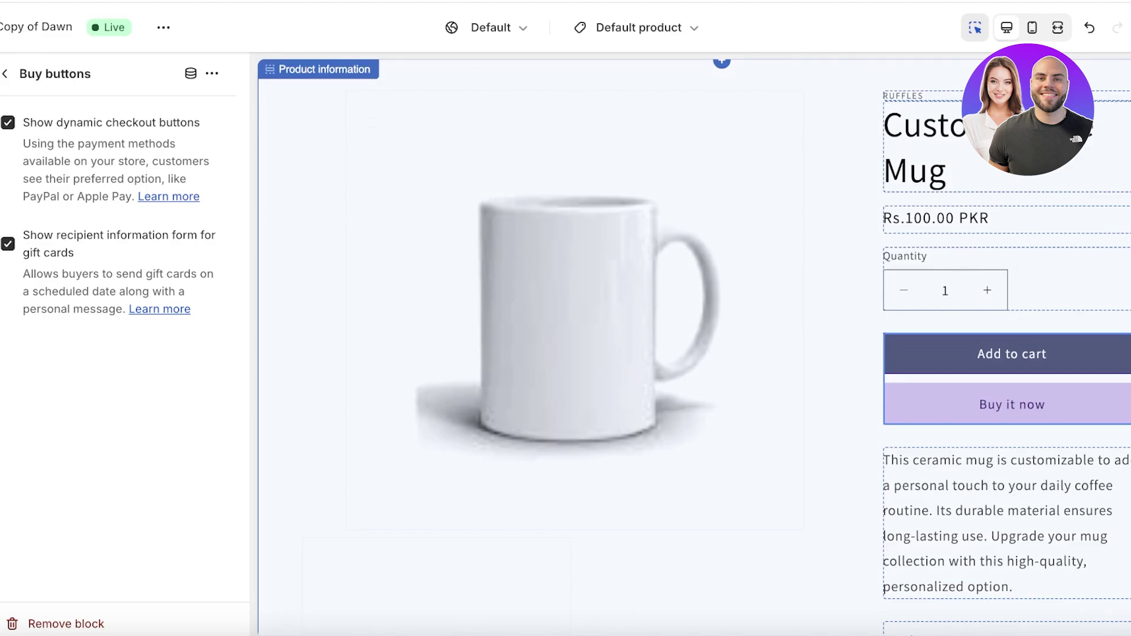
{"action": "left_click", "coordinate": [14, 71]}
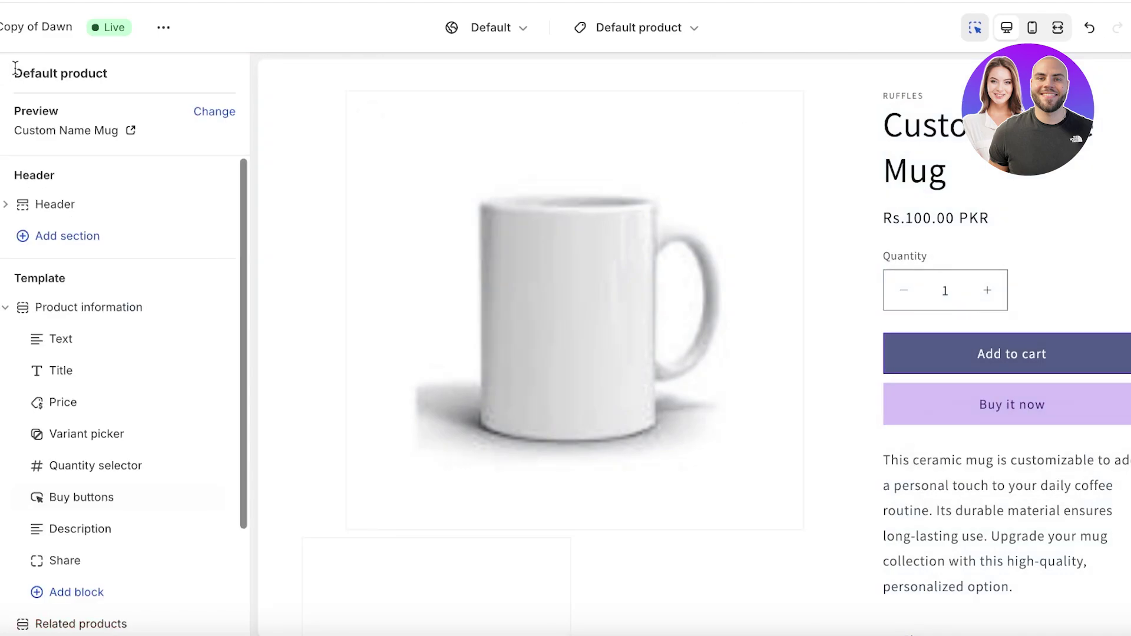
{"action": "scroll", "coordinate": [735, 252], "scroll_direction": "up", "scroll_amount": 2}
{"action": "scroll", "coordinate": [920, 398], "scroll_direction": "down", "scroll_amount": 3}
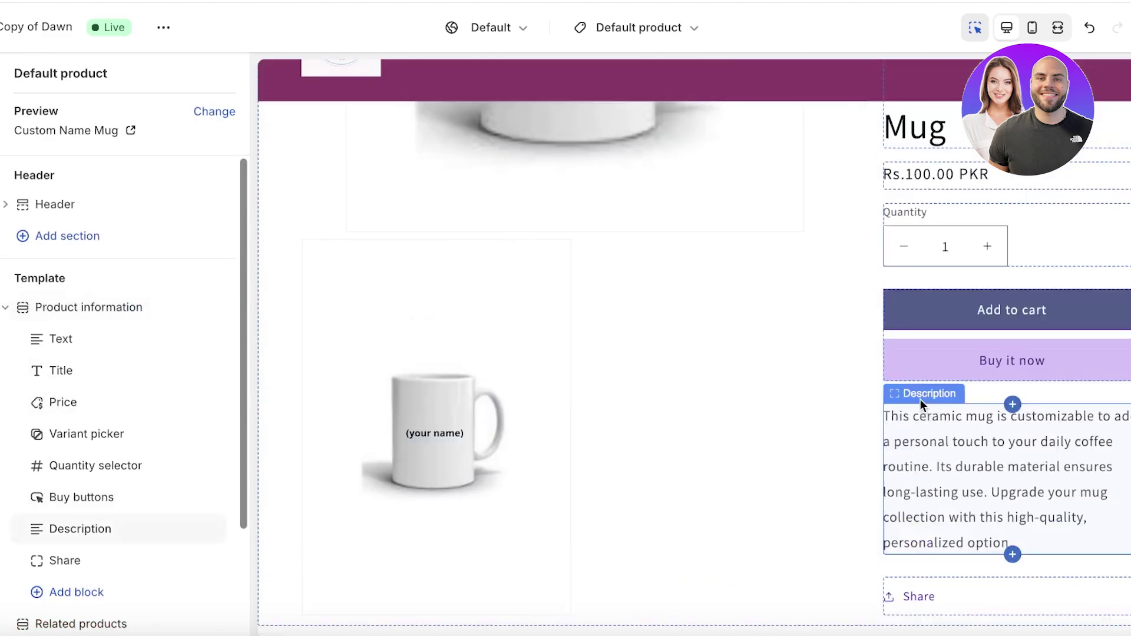
{"action": "scroll", "coordinate": [875, 371], "scroll_direction": "up", "scroll_amount": 3}
{"action": "scroll", "coordinate": [772, 344], "scroll_direction": "down", "scroll_amount": 2}
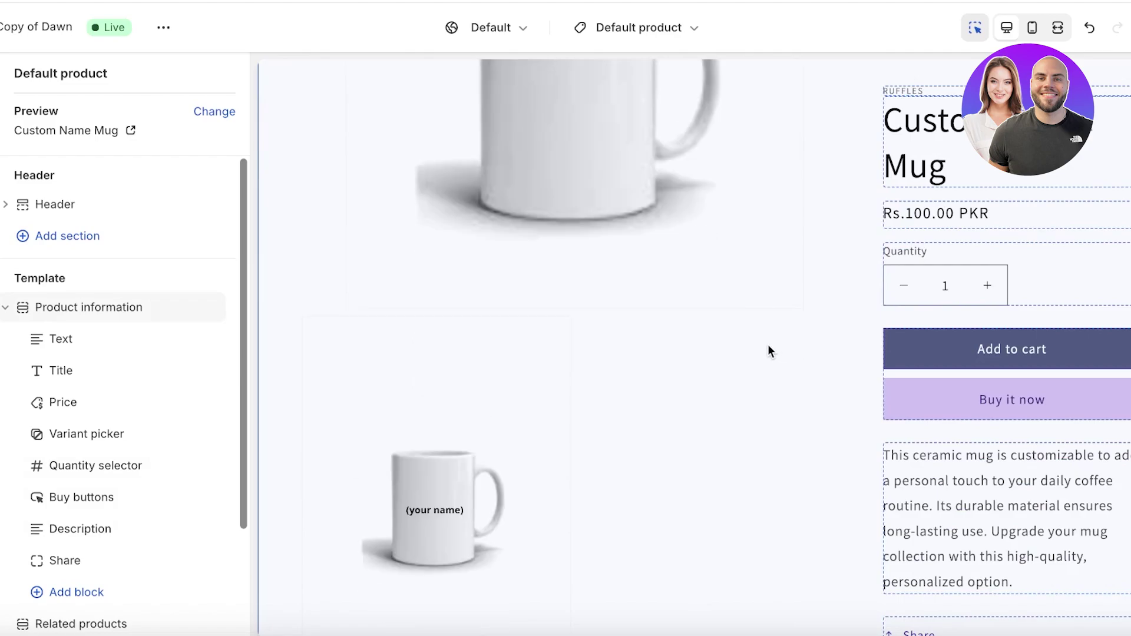
{"action": "scroll", "coordinate": [757, 362], "scroll_direction": "up", "scroll_amount": 3}
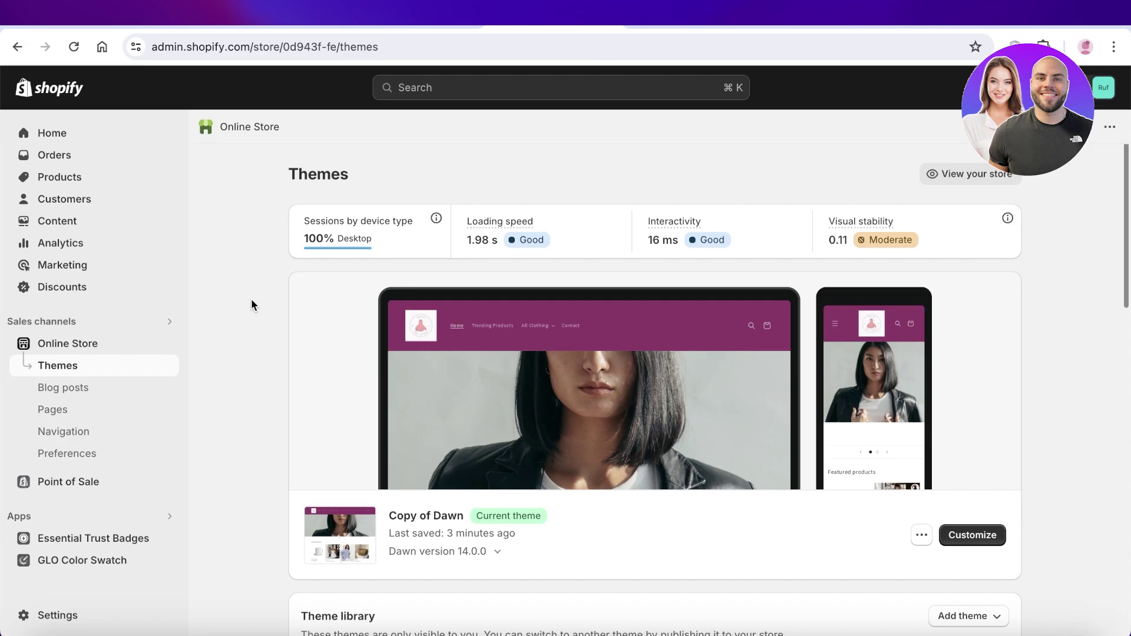
Scroll down the Themes page to the theme library.
{"action": "scroll", "coordinate": [246, 302], "scroll_direction": "down", "scroll_amount": 3}
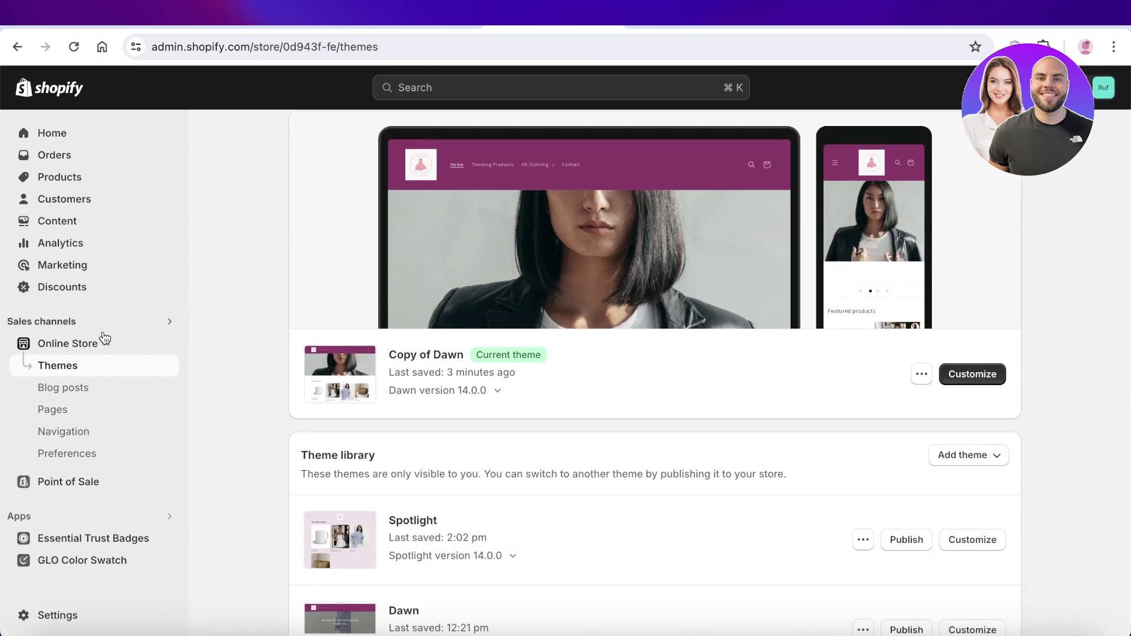